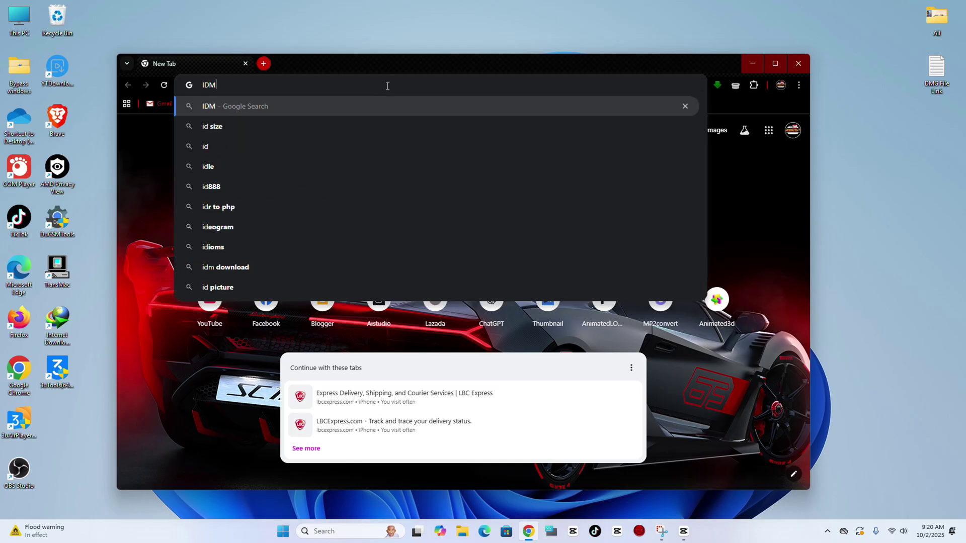
- Search for IDM and start downloading the Internet Download Manager 30-day free trial
key(Return)
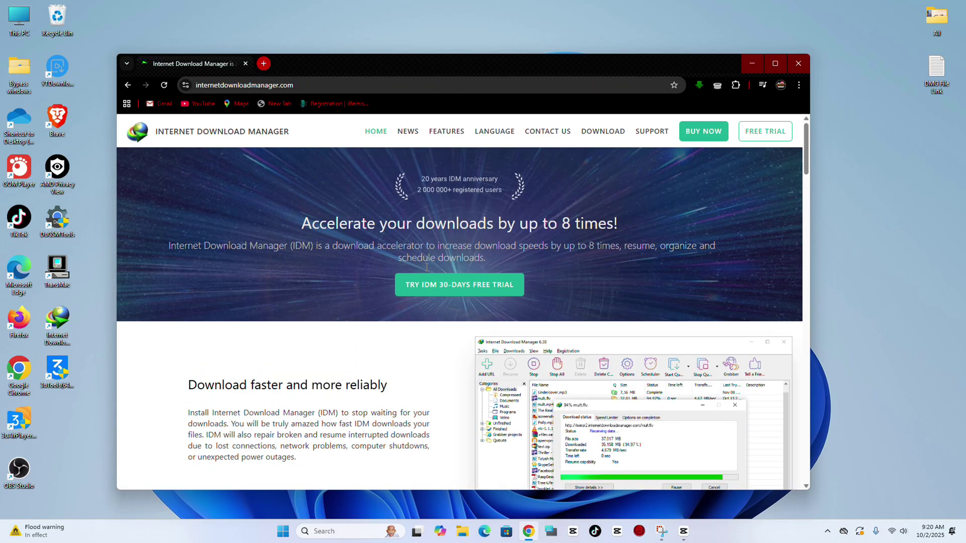
click(466, 286)
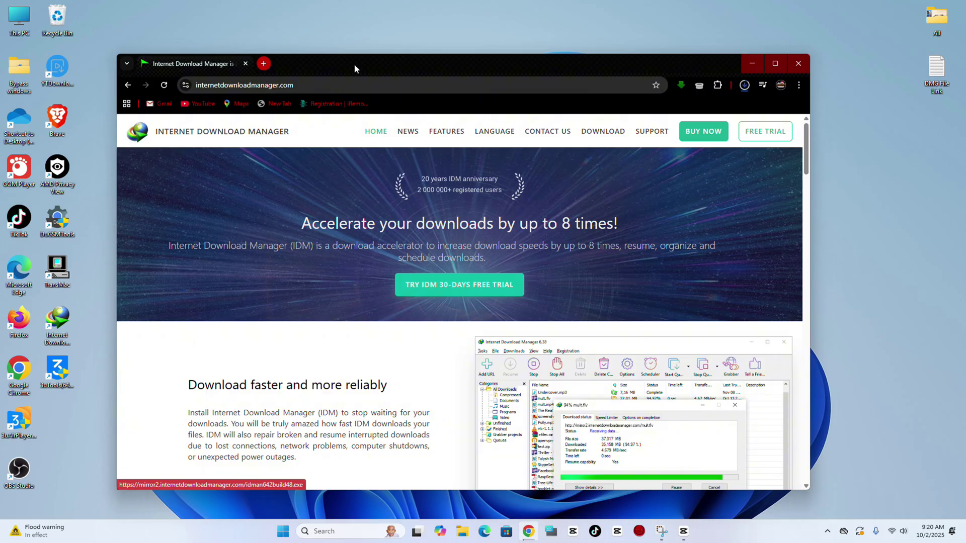
mouse_move(354, 65)
mouse_down()
mouse_move(388, 58)
mouse_move(346, 57)
mouse_up()
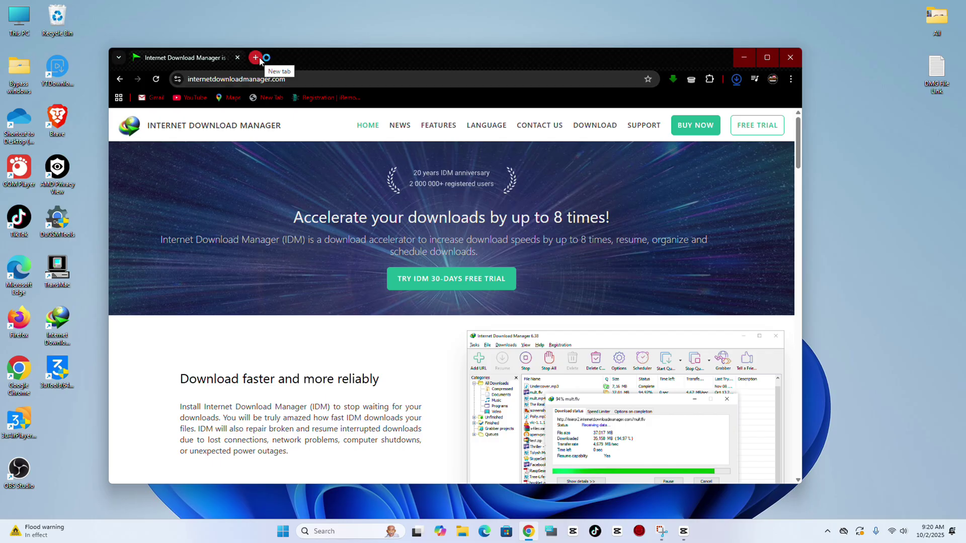
- In a new tab, search Google for 'transmac' and open the Download TransMac page on acutesystems.com
click(256, 58)
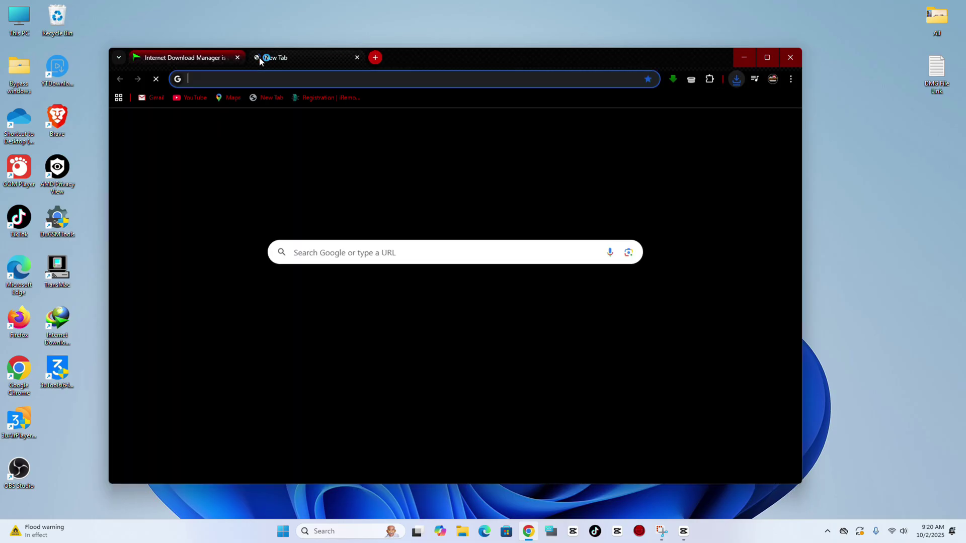
click(361, 259)
text(tr)
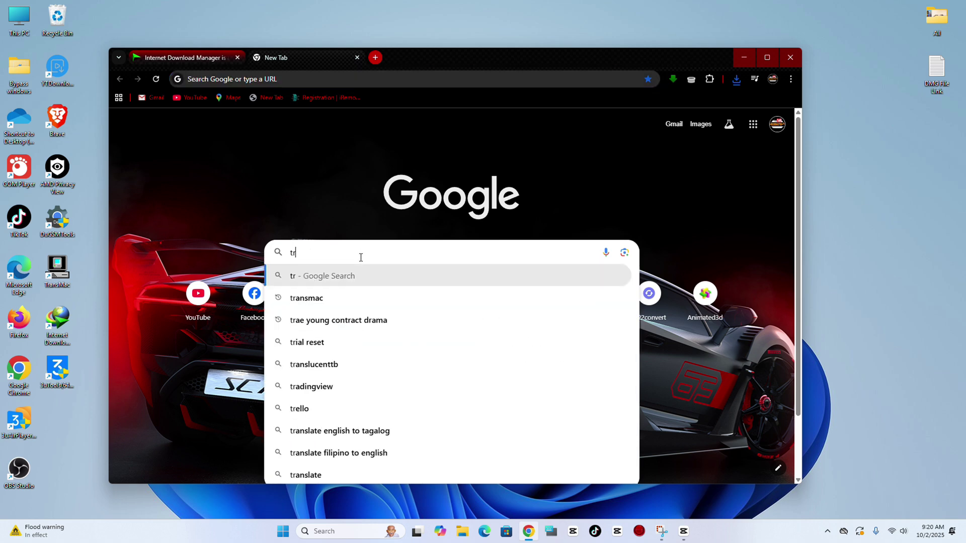
text(ansmac)
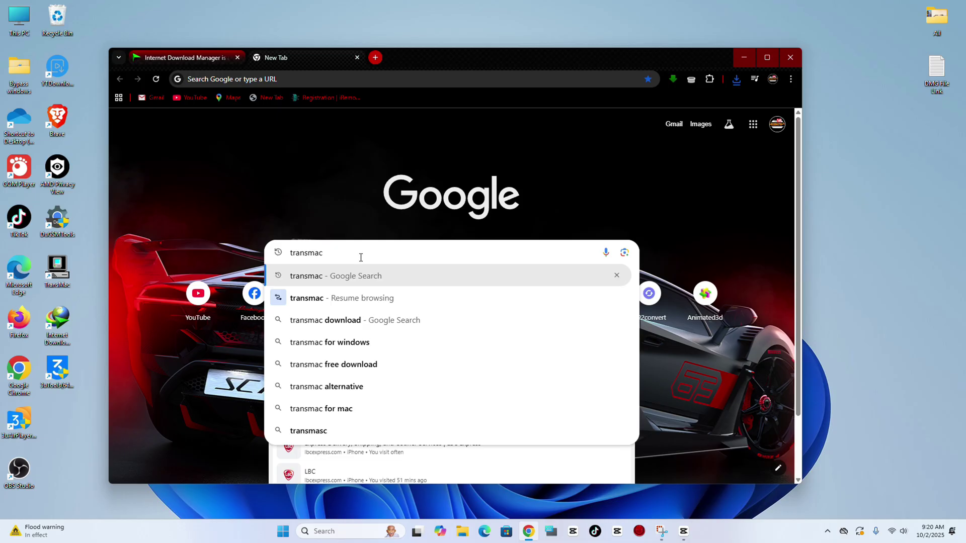
key(Return)
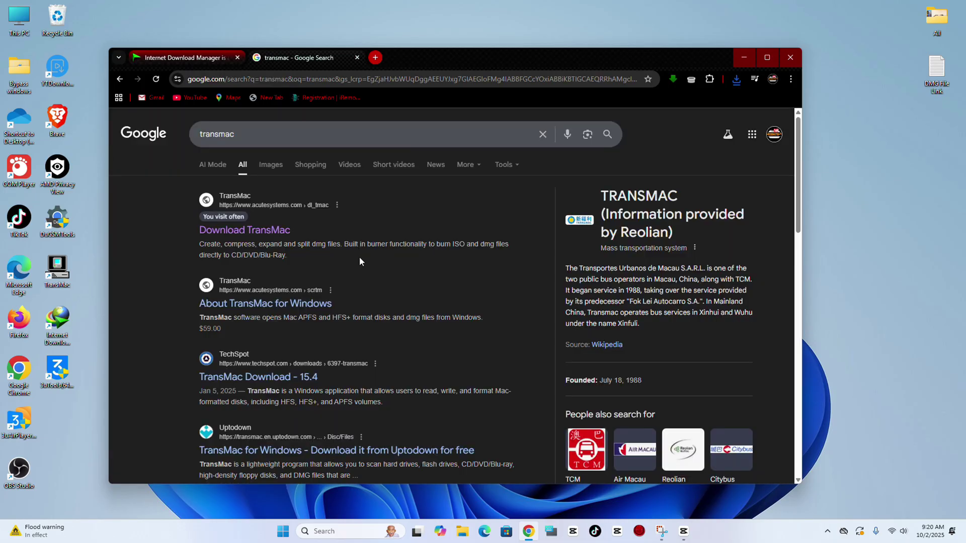
click(279, 232)
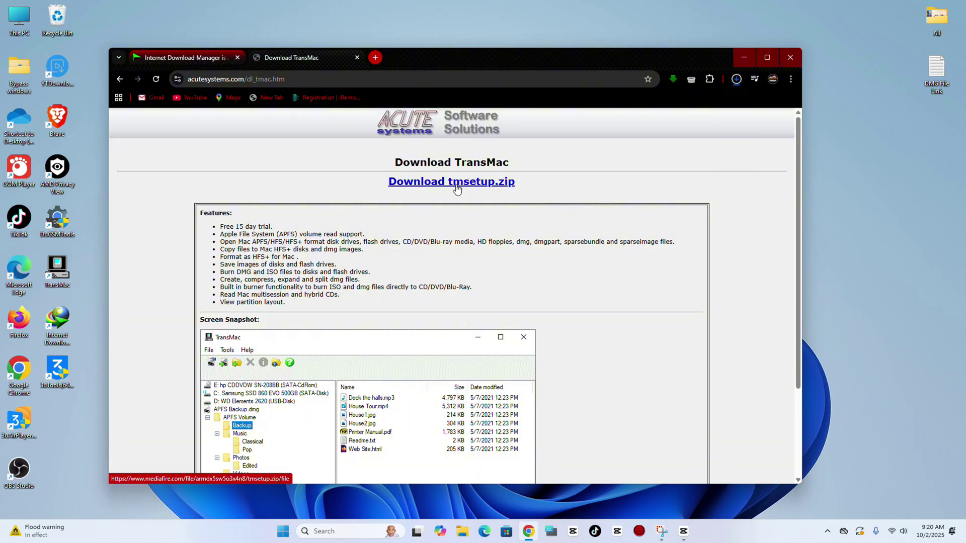
- Start downloading the TransMac installer tmsetup.zip
click(736, 80)
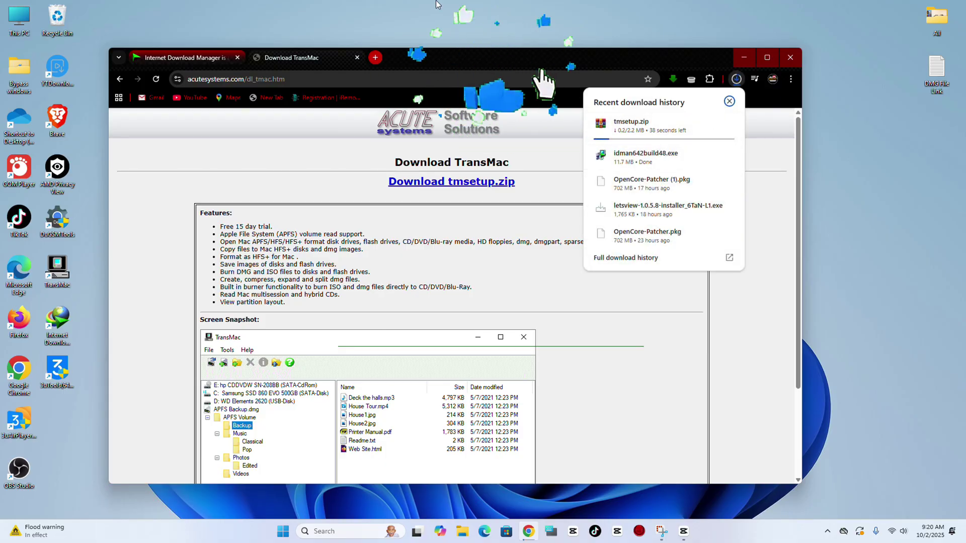
drag(438, 61, 495, 54)
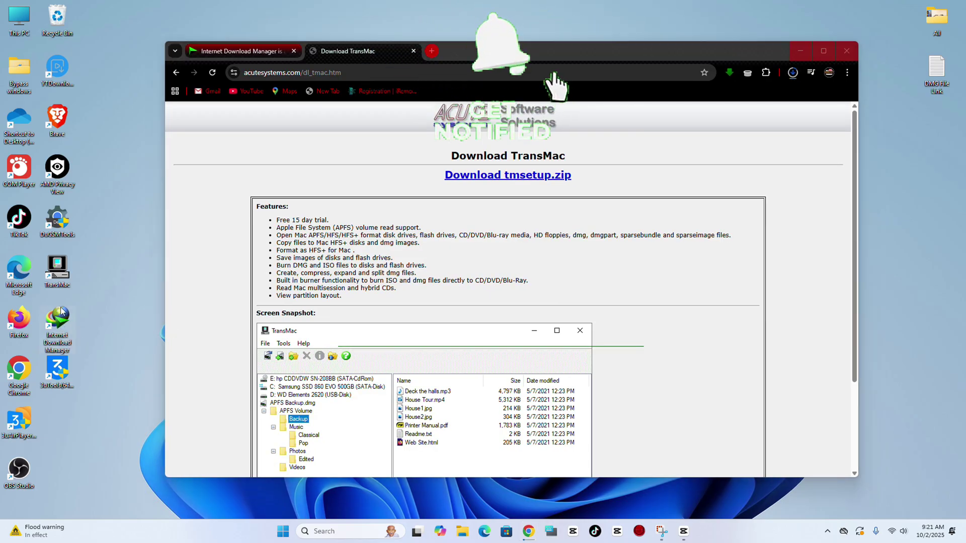
click(59, 323)
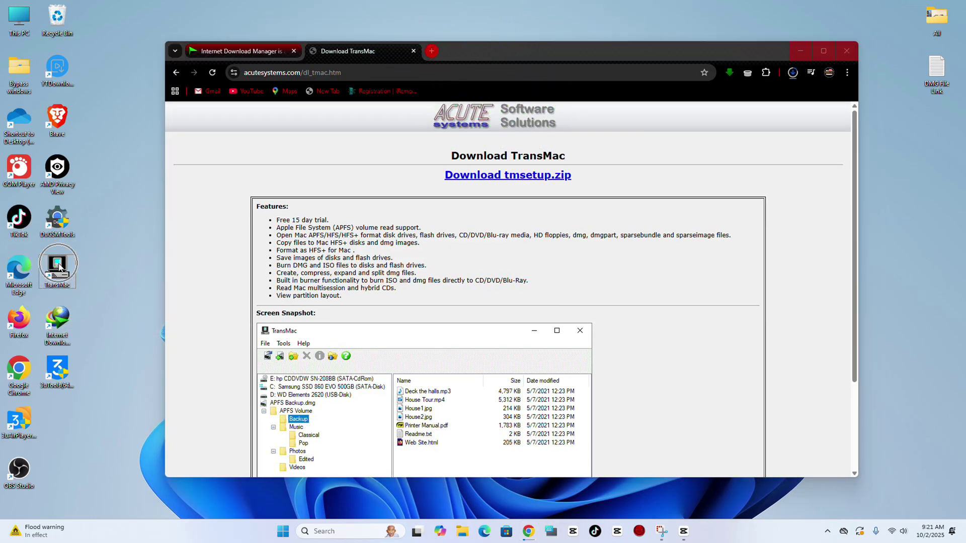
- Open the DMG File Link notes file from the desktop
click(60, 272)
click(57, 336)
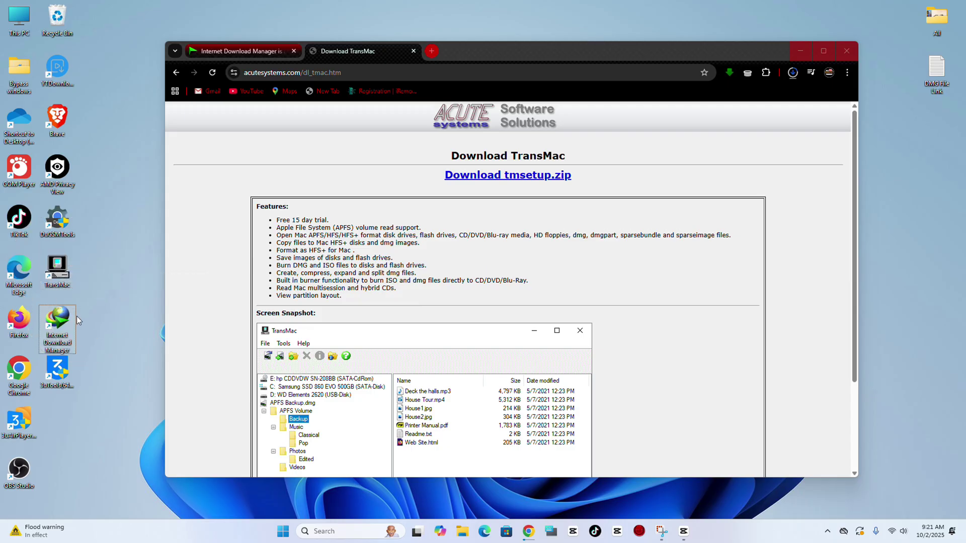
click(56, 262)
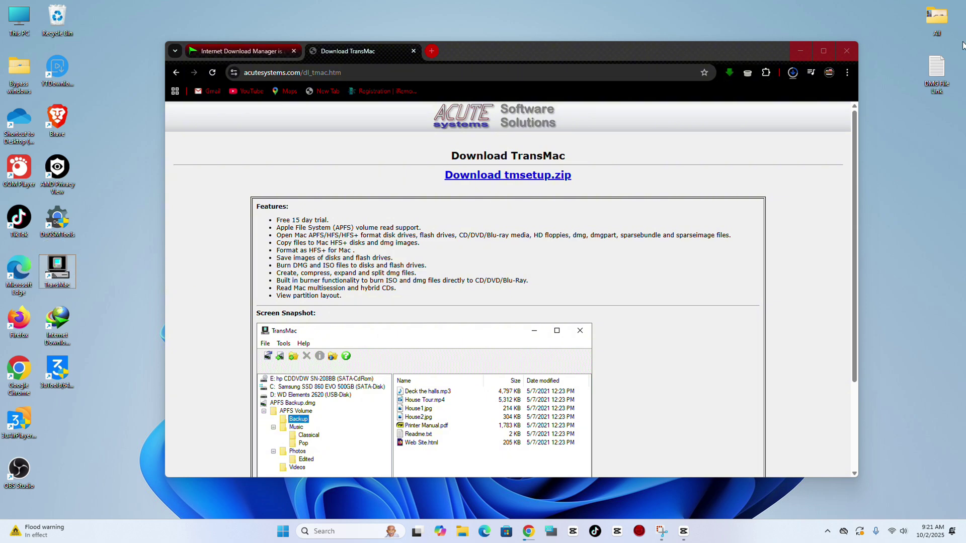
click(939, 70)
double_click(939, 70)
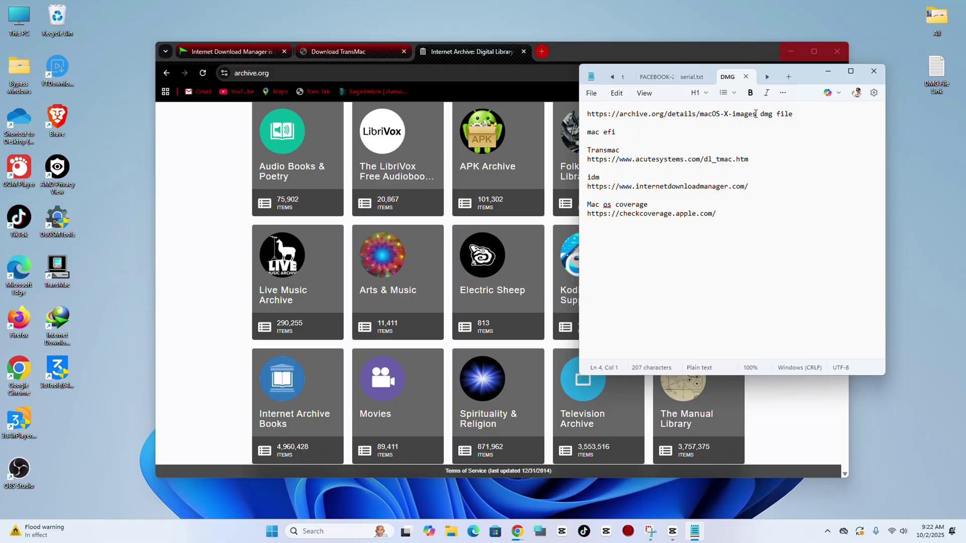
- Copy the archive.org macOS-X-images link from the notes and close Notepad
mouse_move(755, 115)
mouse_down()
mouse_move(645, 116)
mouse_move(752, 115)
mouse_up()
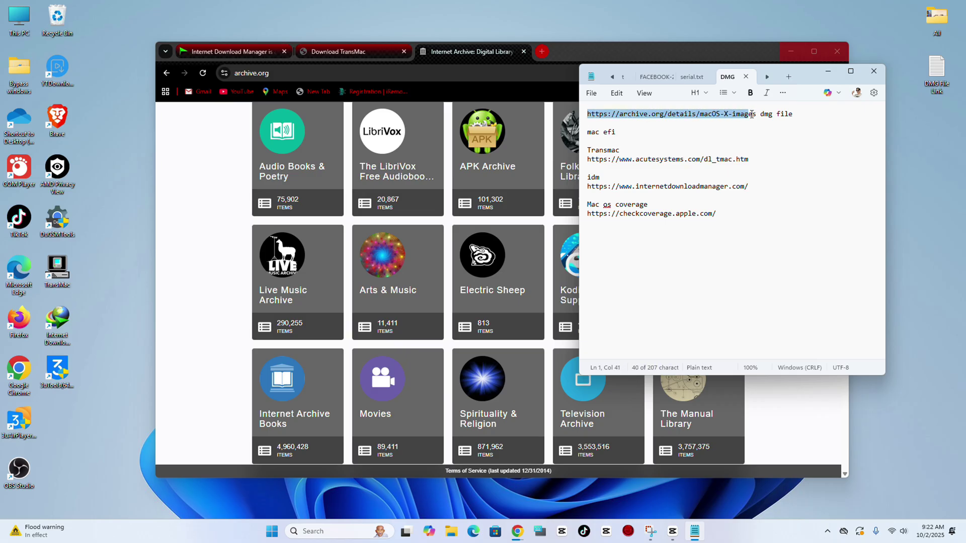
right_click(749, 118)
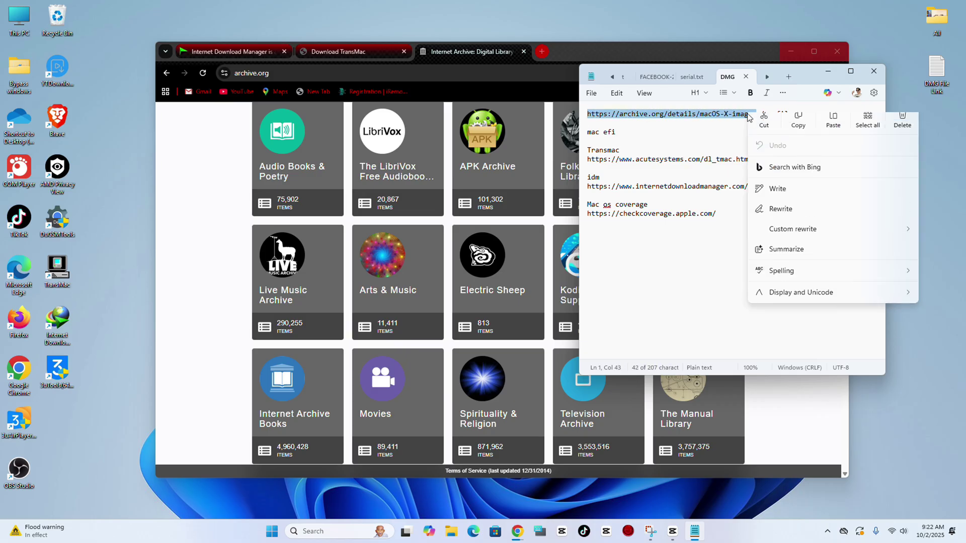
click(799, 136)
click(874, 71)
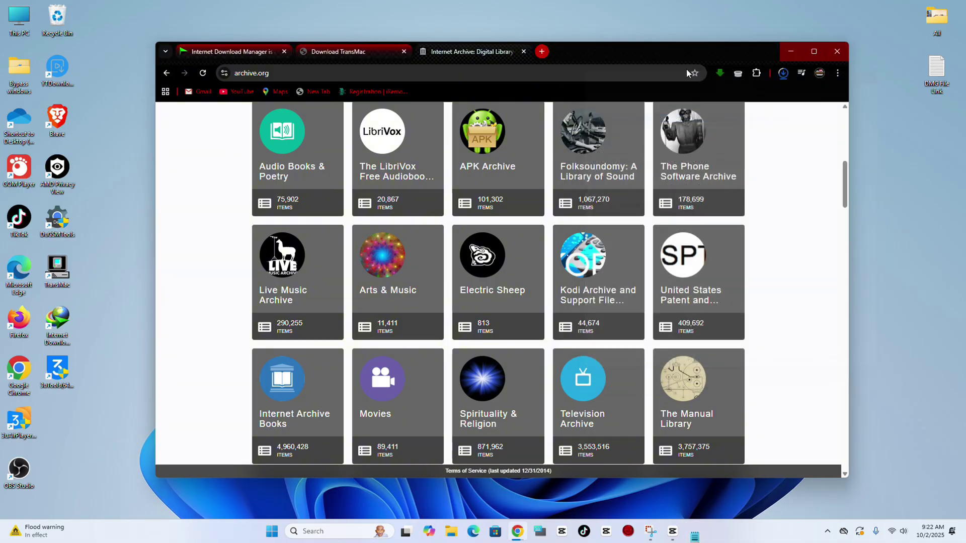
- Paste the copied link into Chrome's address bar and load it
click(364, 74)
right_click(363, 74)
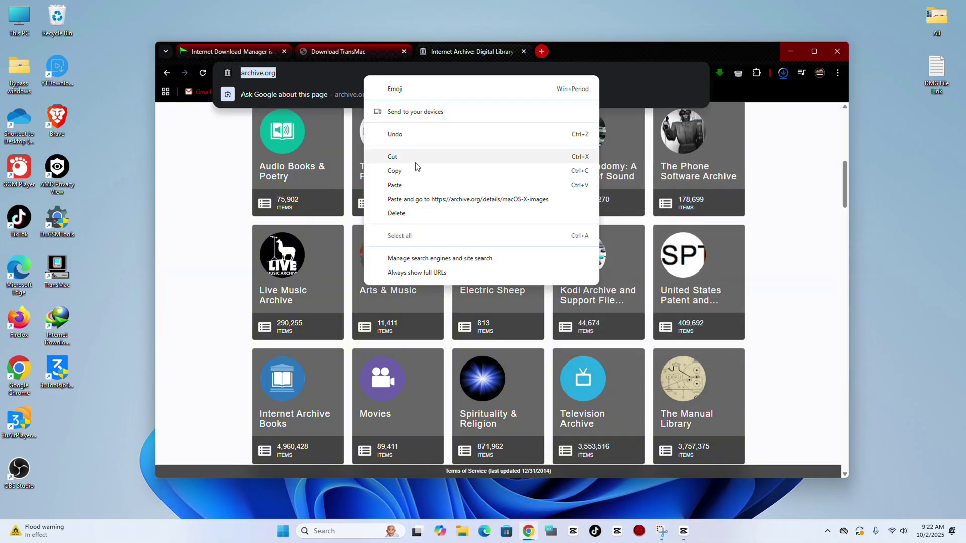
click(436, 199)
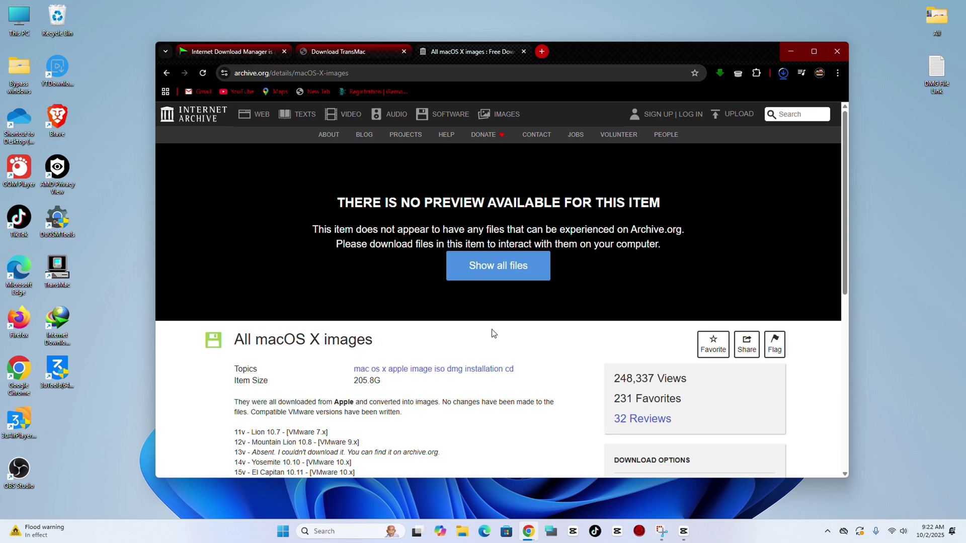
- Scroll the All macOS X images page and choose 'Show all files' to list every DMG and ISO
scroll(493, 334, down, 2)
scroll(500, 355, down, 3)
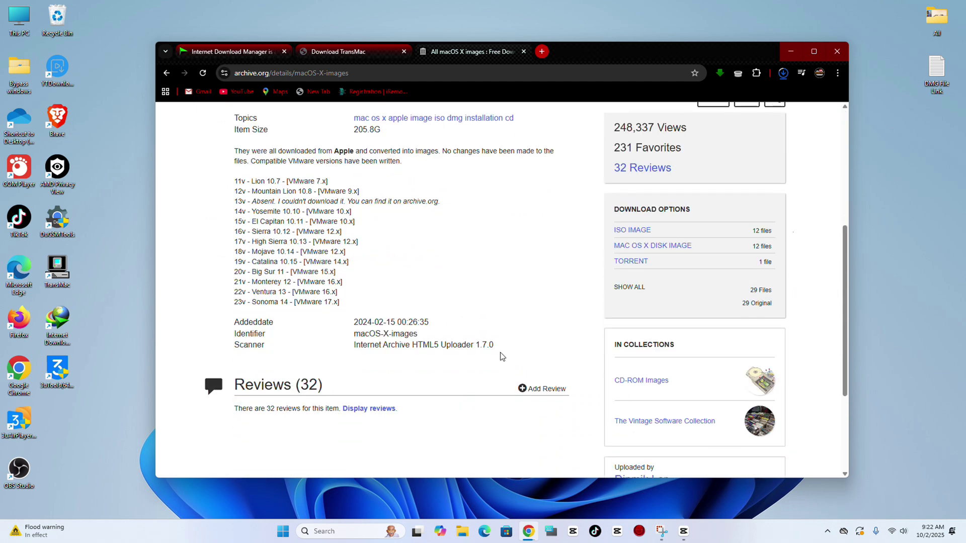
scroll(501, 357, down, 4)
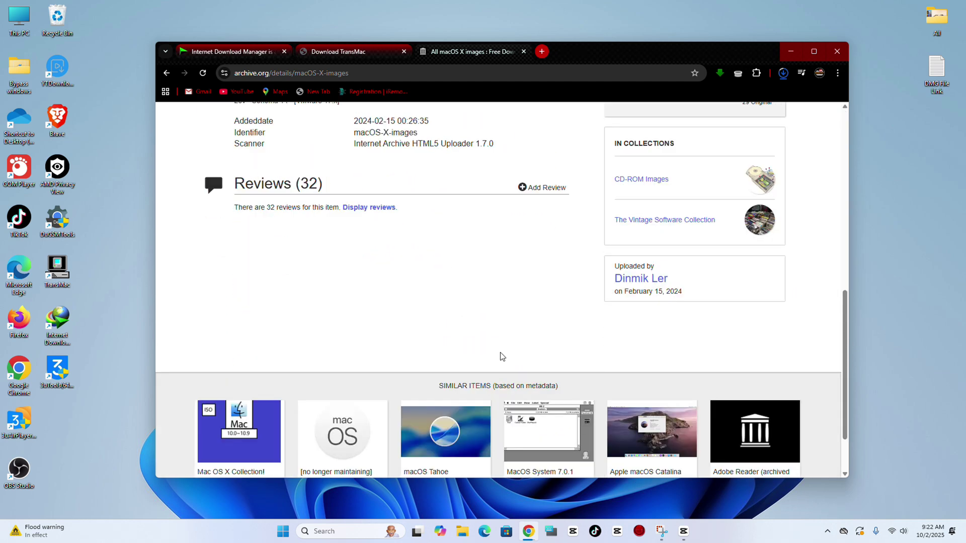
scroll(501, 357, down, 2)
scroll(500, 357, up, 9)
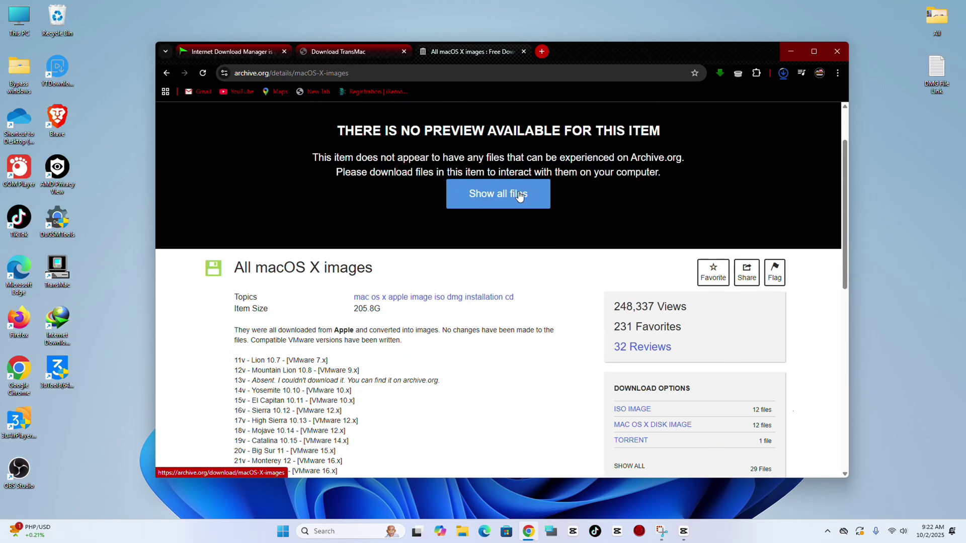
scroll(507, 246, up, 1)
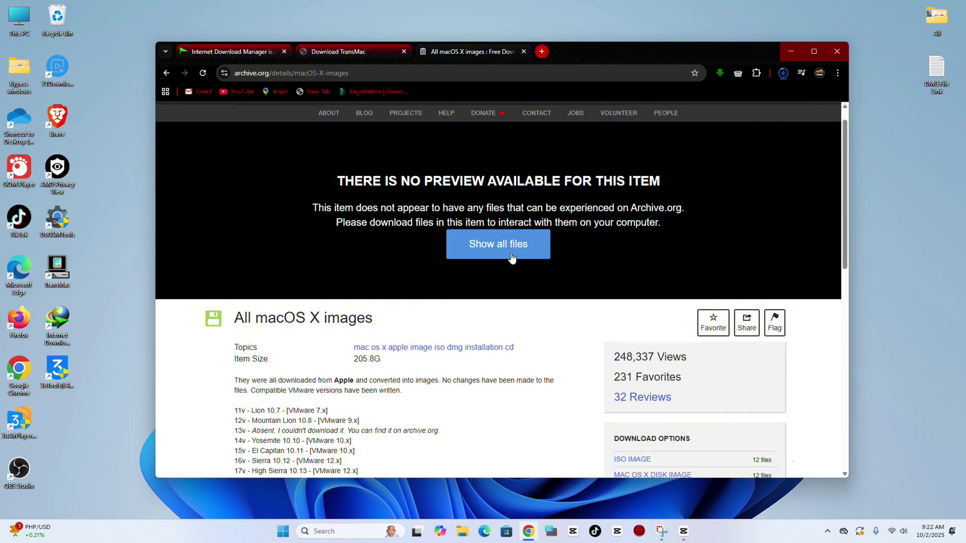
click(506, 248)
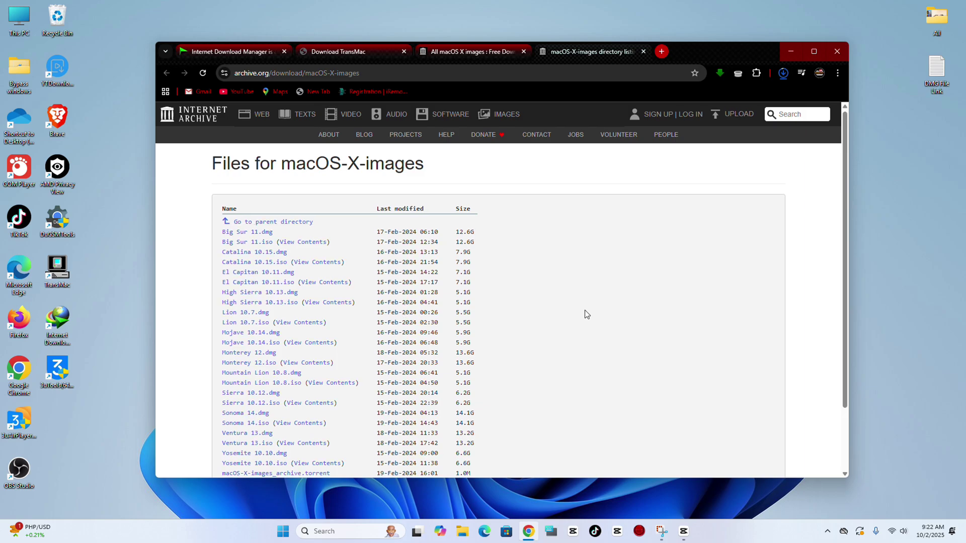
- Check Chrome's full download history for the Ventura 13.dmg download
scroll(584, 315, down, 1)
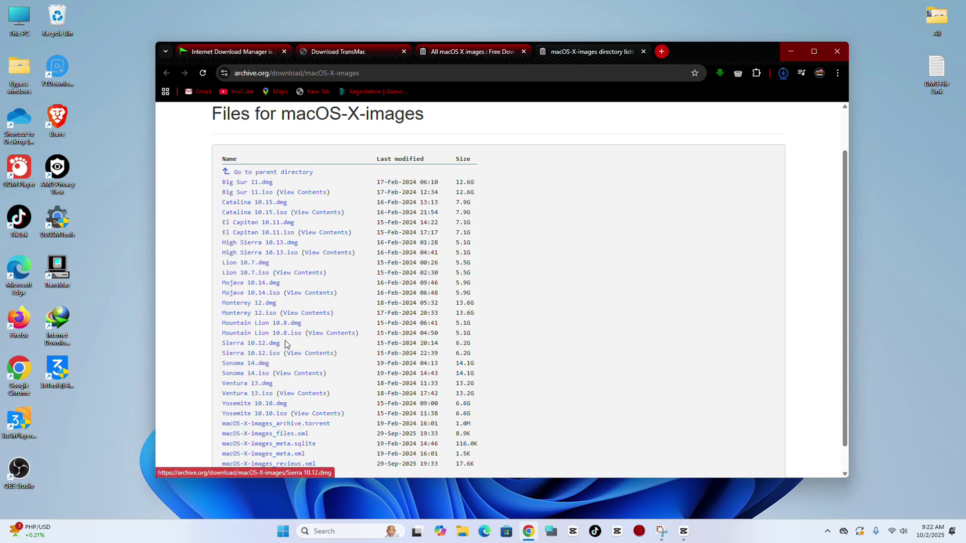
scroll(292, 382, down, 1)
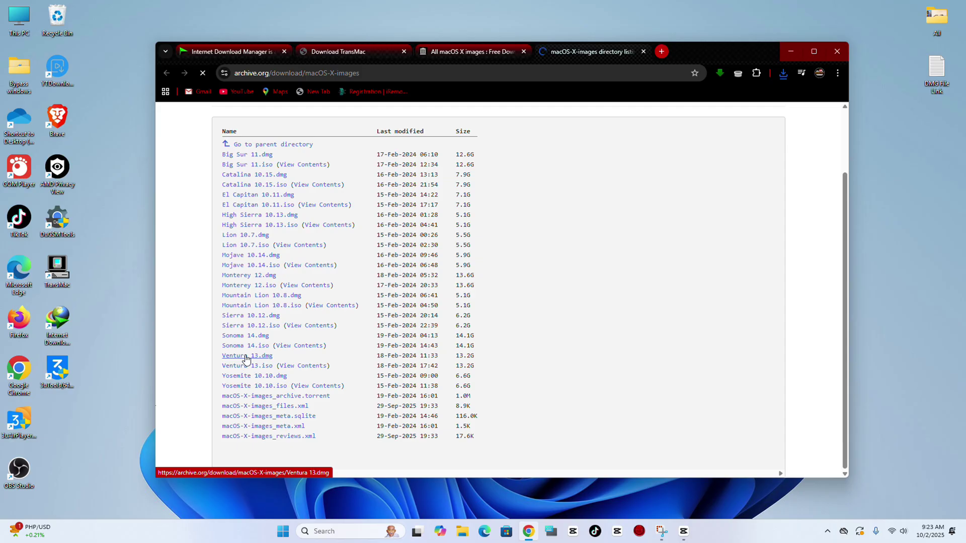
click(783, 74)
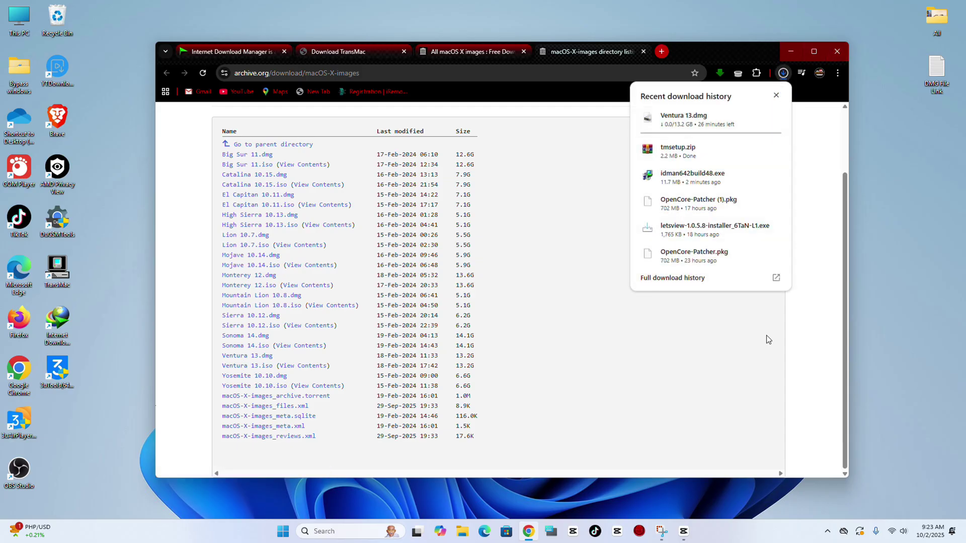
click(681, 281)
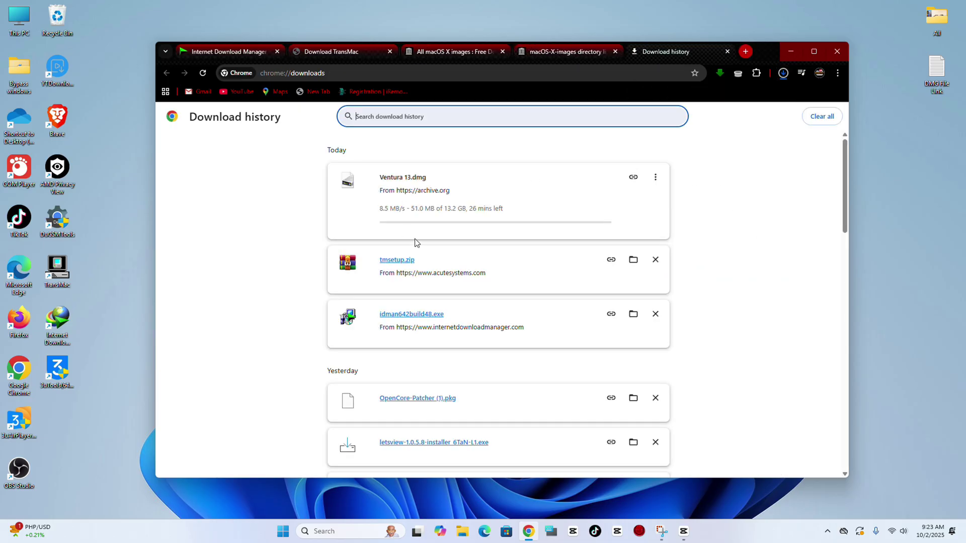
right_click(415, 186)
right_click(400, 190)
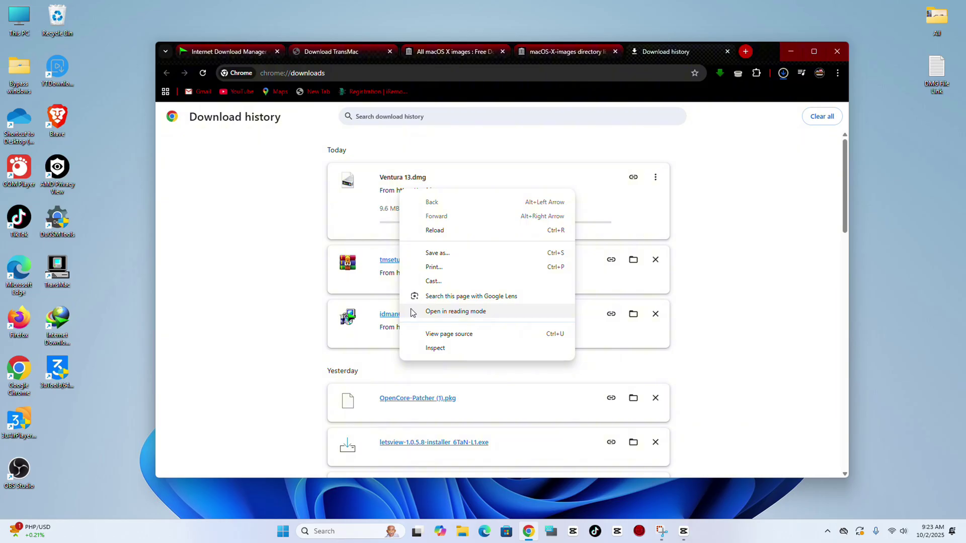
- Copy the Ventura 13.dmg link address from the listing and launch Internet Download Manager
click(571, 54)
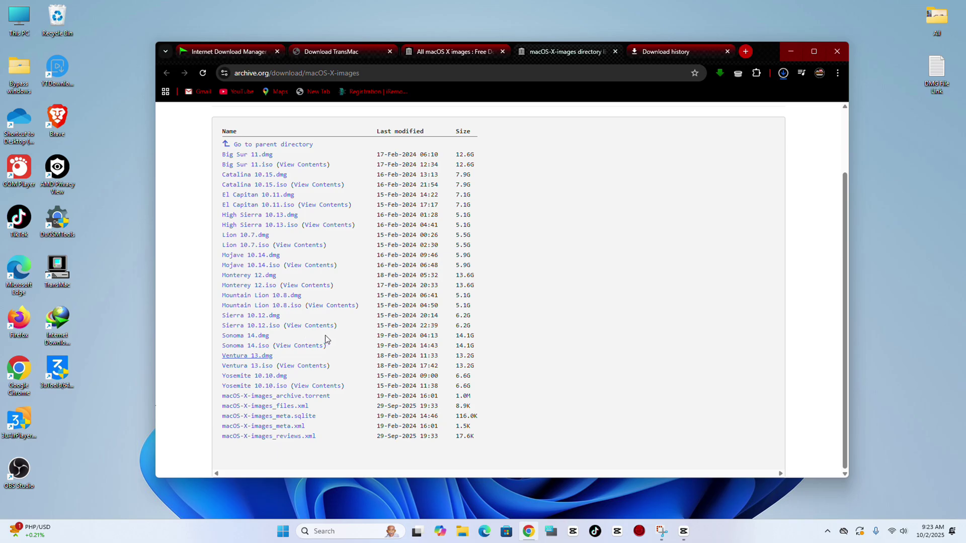
right_click(253, 360)
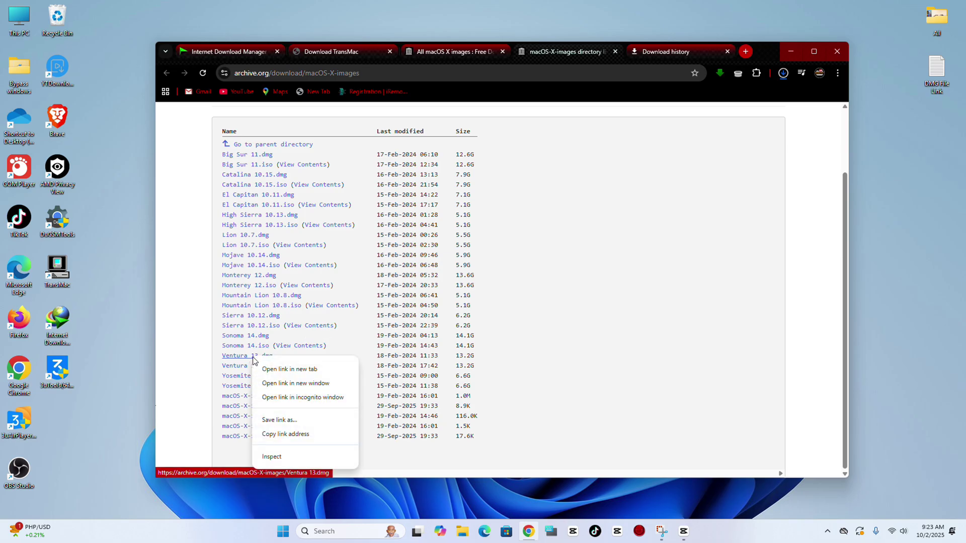
click(302, 434)
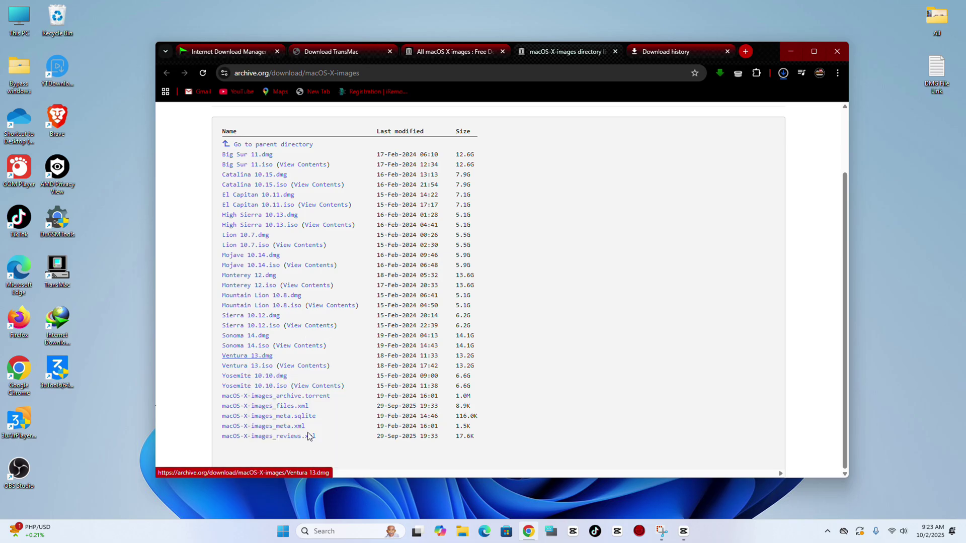
double_click(56, 325)
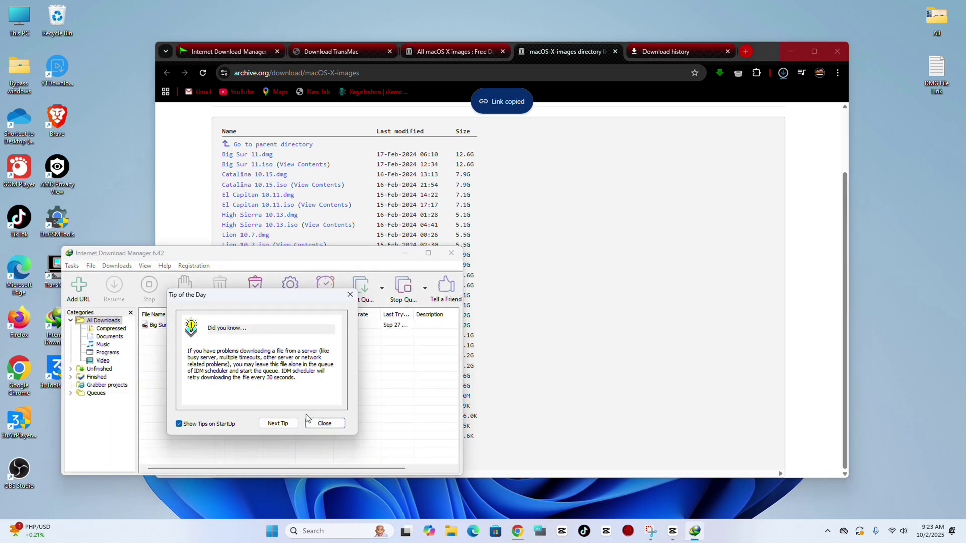
- Add the copied Ventura 13.dmg address in IDM and start its download
click(325, 423)
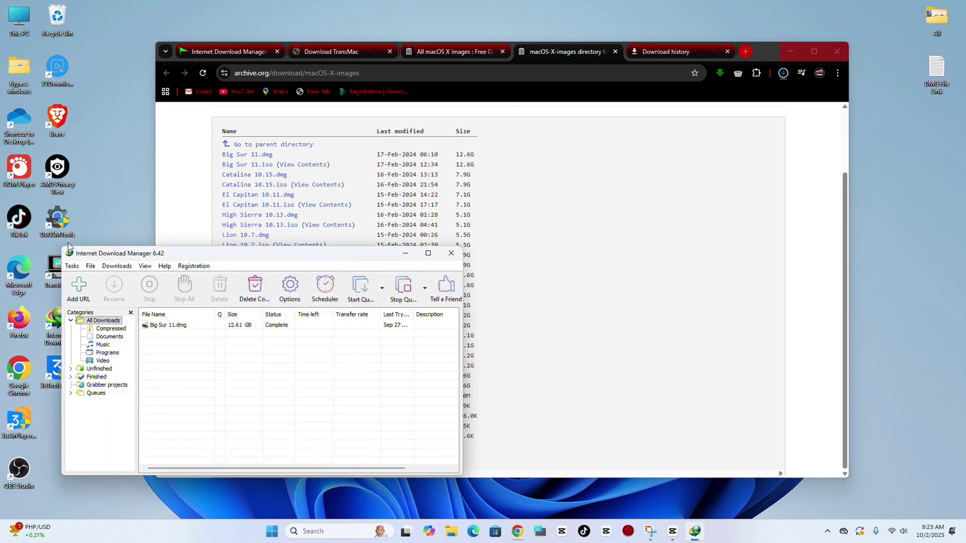
click(78, 286)
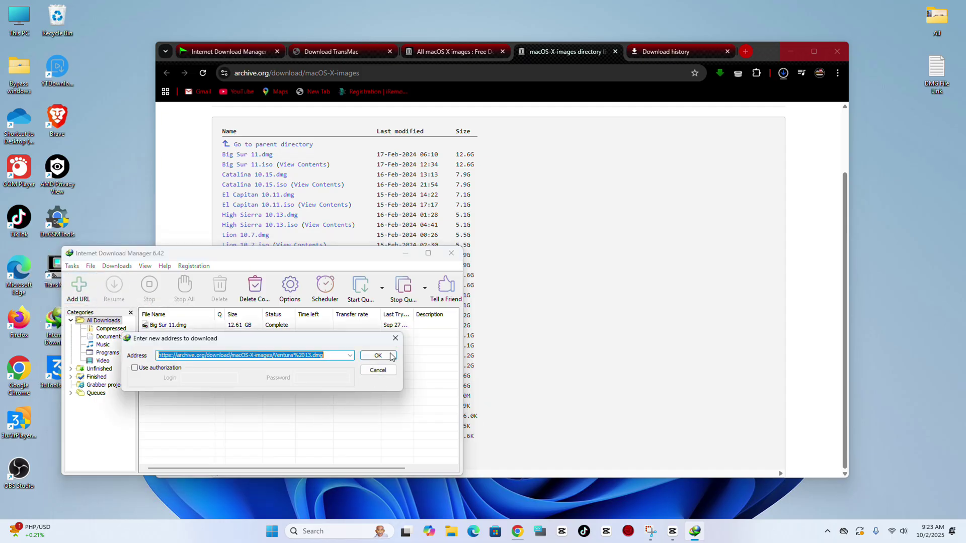
click(378, 356)
click(480, 307)
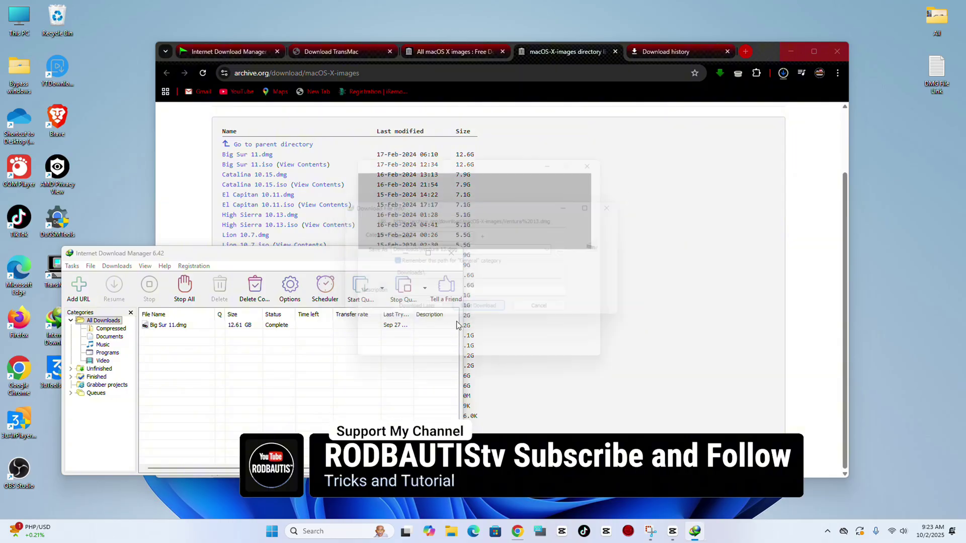
drag(487, 160, 581, 220)
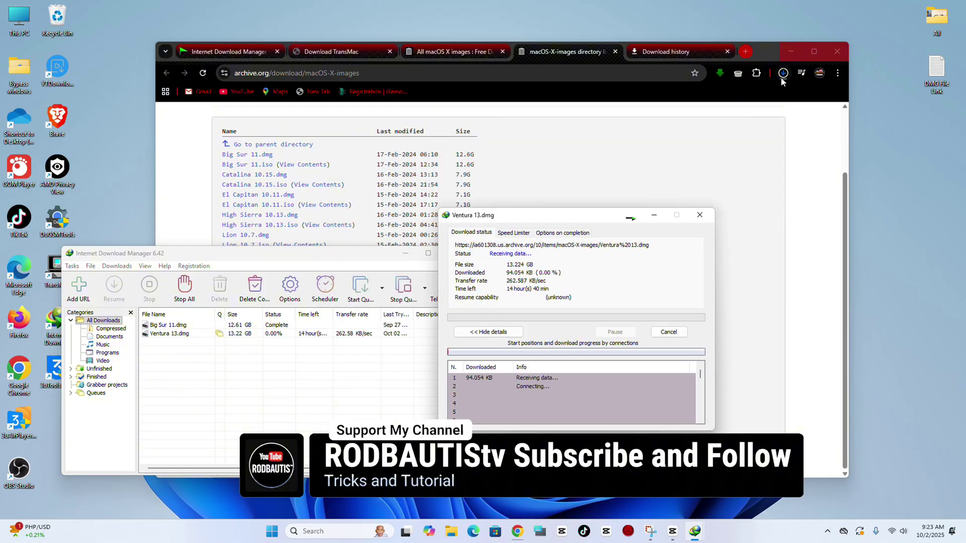
- Cancel Chrome's own Ventura 13.dmg download and minimise Chrome
click(759, 107)
click(783, 73)
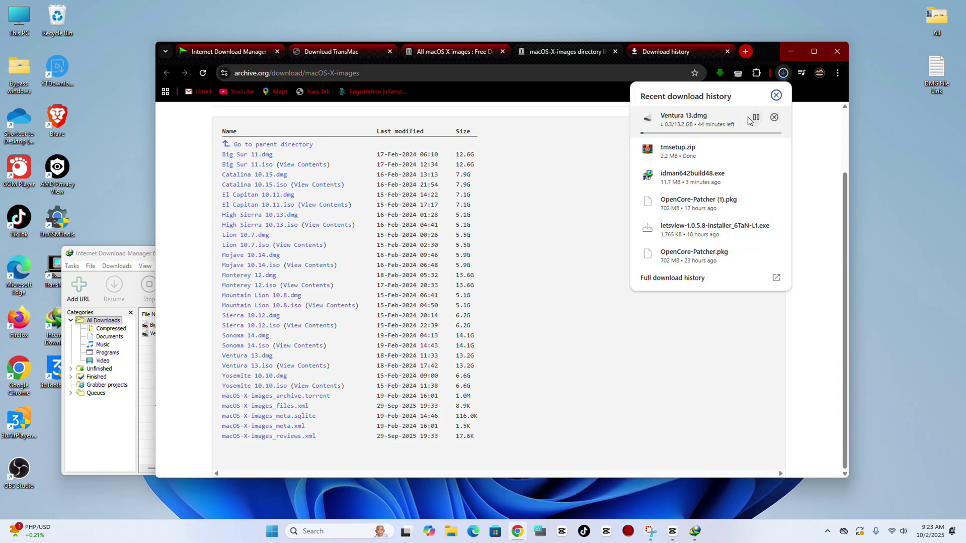
click(774, 117)
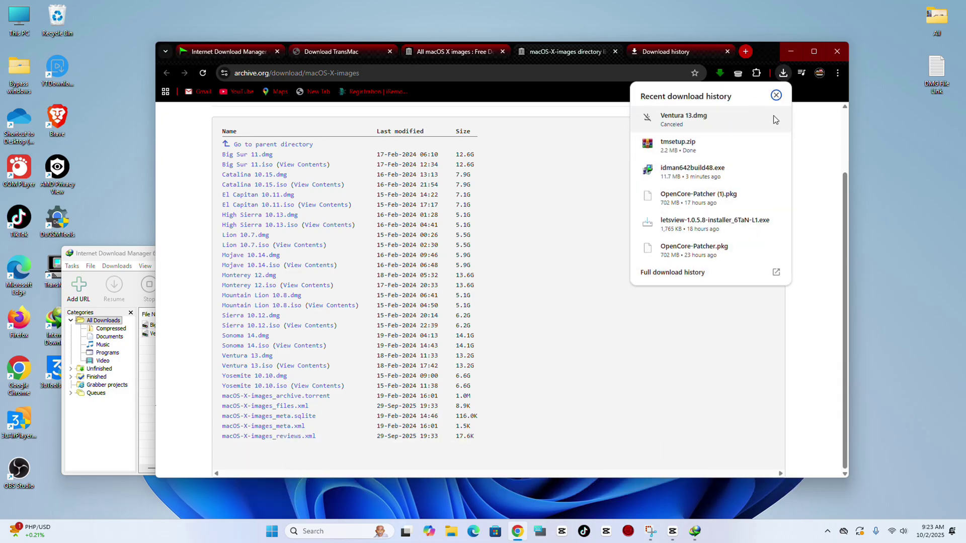
click(783, 52)
- Arrange the IDM progress and download list windows while Ventura 13.dmg downloads
drag(437, 173, 502, 110)
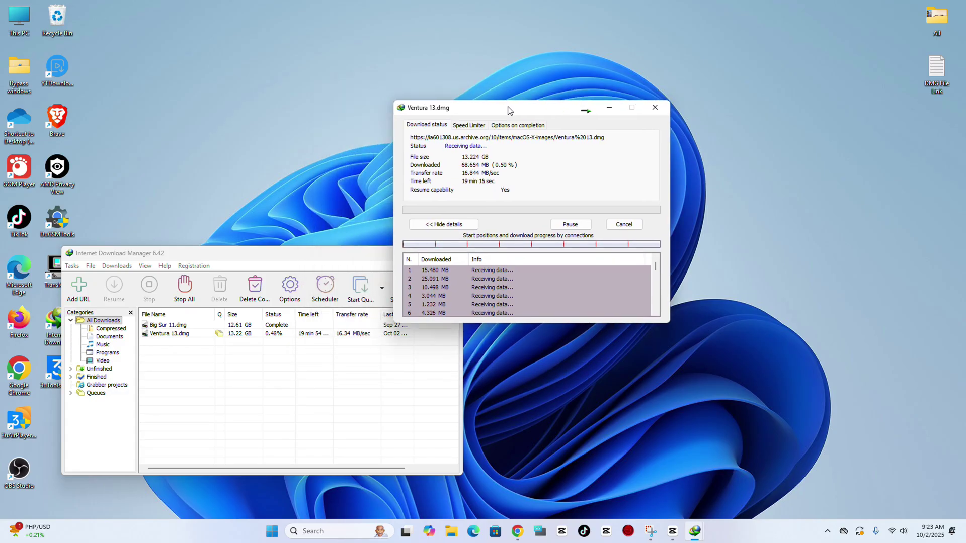
drag(262, 256, 519, 262)
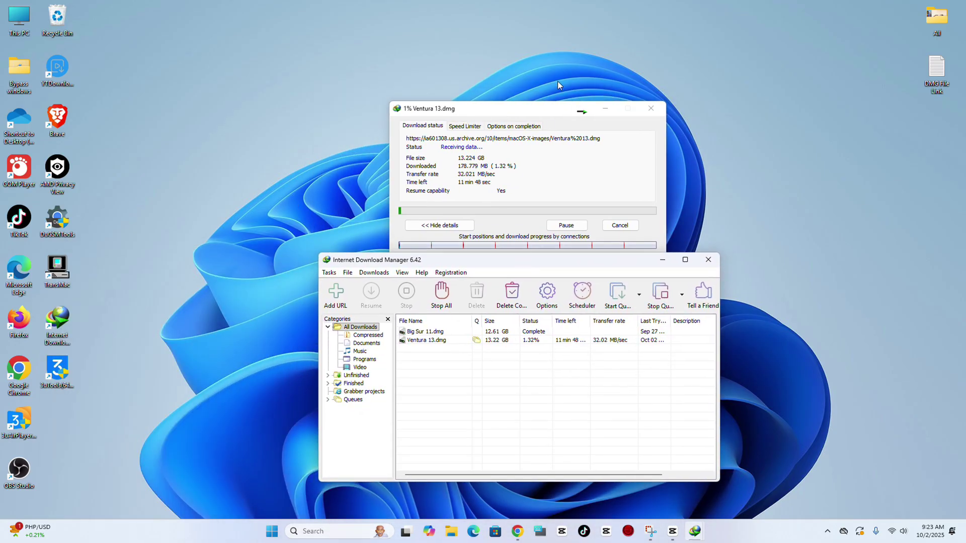
drag(516, 110, 512, 80)
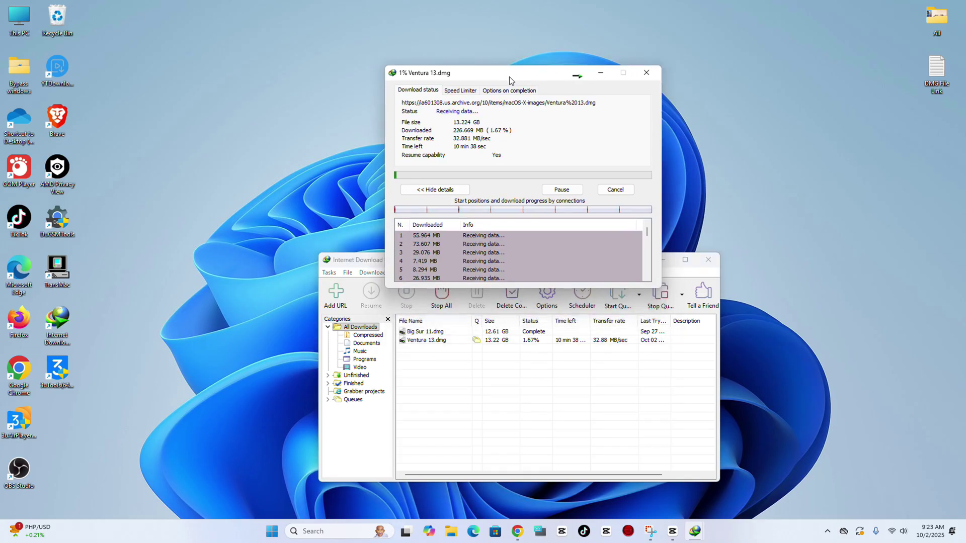
click(638, 460)
drag(542, 265, 540, 296)
drag(523, 78, 521, 56)
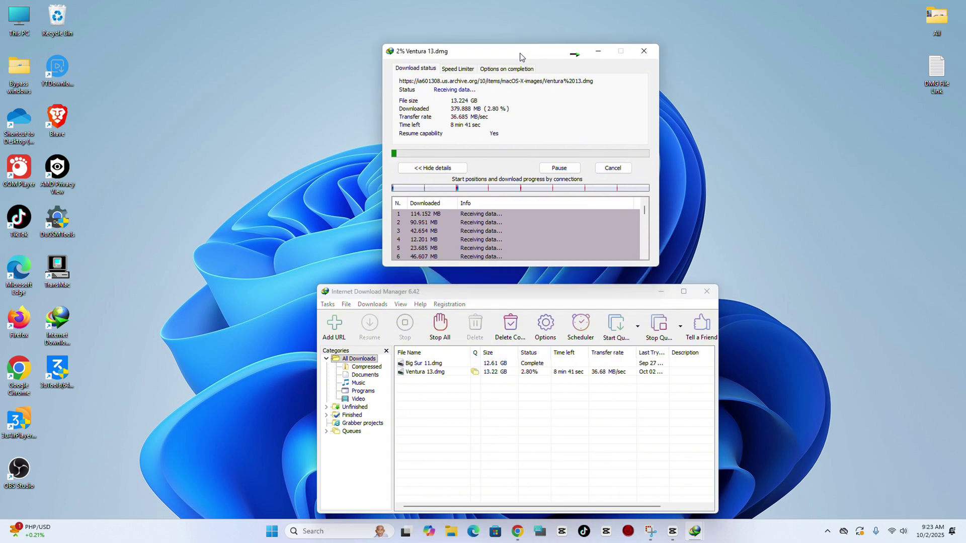
drag(505, 300, 492, 286)
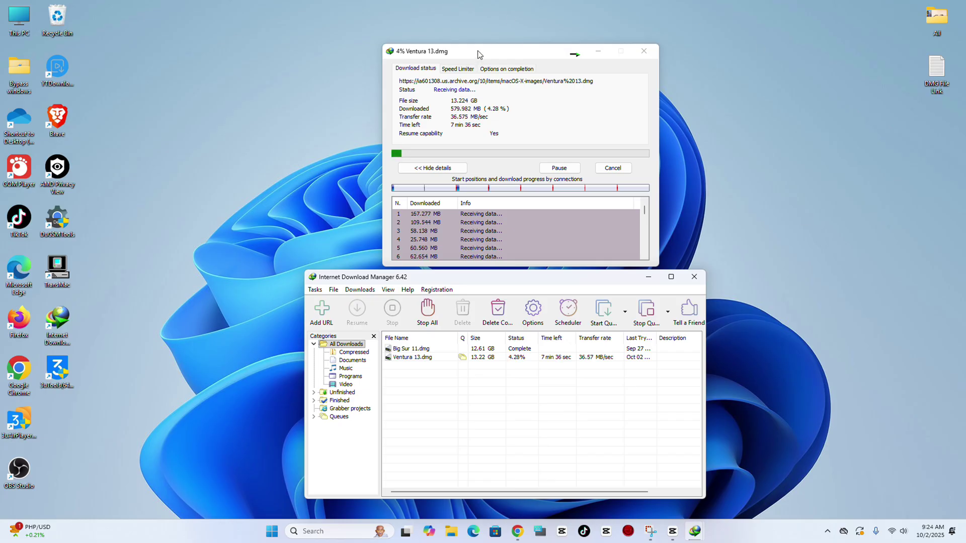
drag(478, 54, 466, 55)
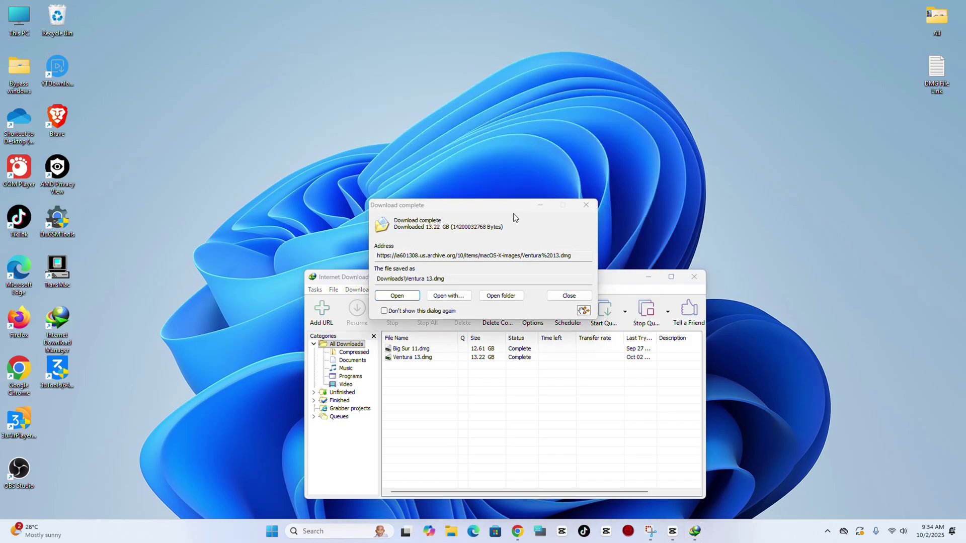
- Once the 13.22 GB download completes, move the completion notice up and close IDM's main window
click(498, 207)
drag(496, 204, 523, 90)
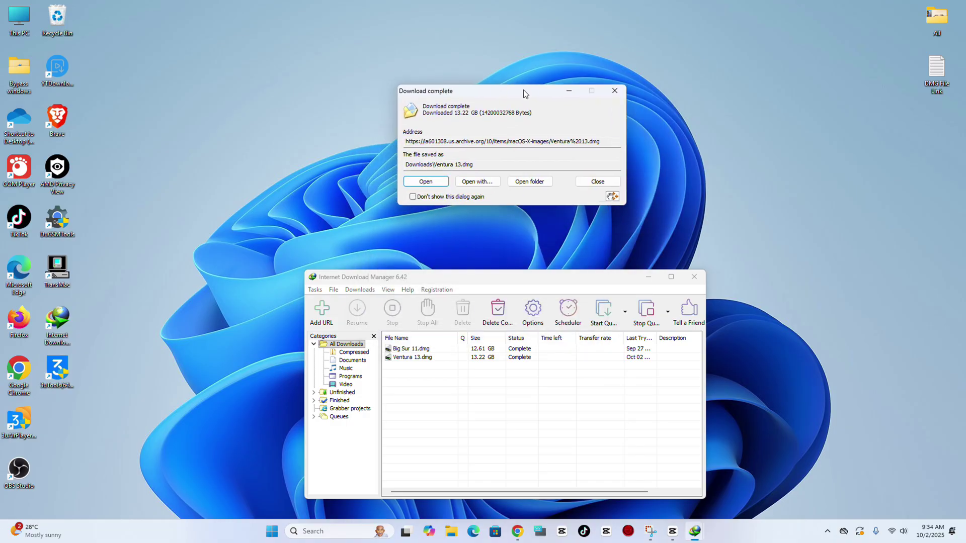
click(697, 277)
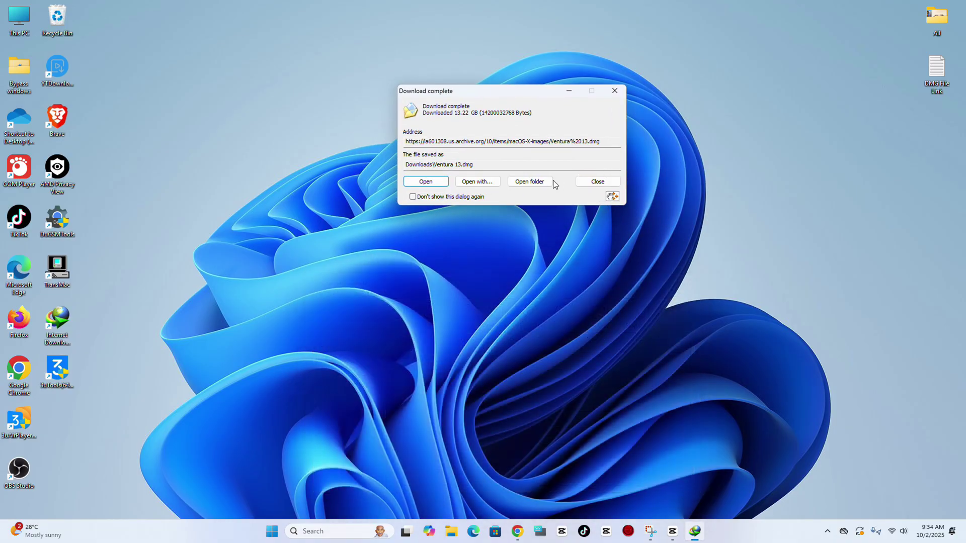
- Move Ventura 13.dmg from the Downloads folder onto the desktop and close File Explorer
click(530, 181)
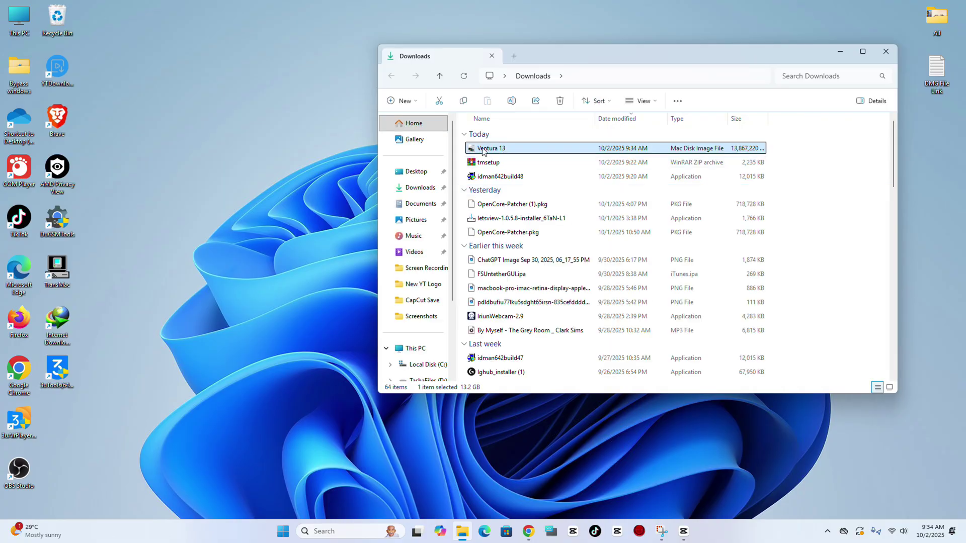
drag(483, 151, 114, 213)
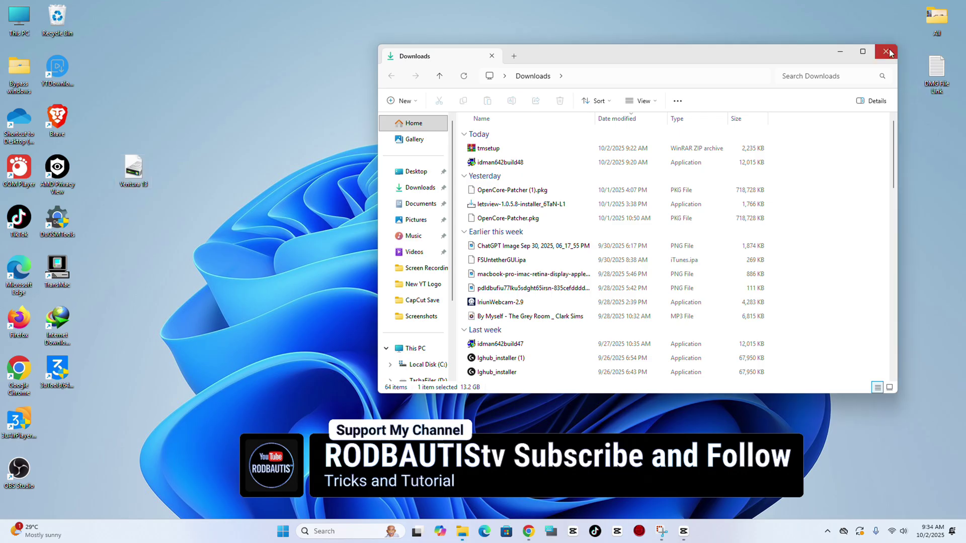
key(alt+F4)
drag(129, 161, 100, 167)
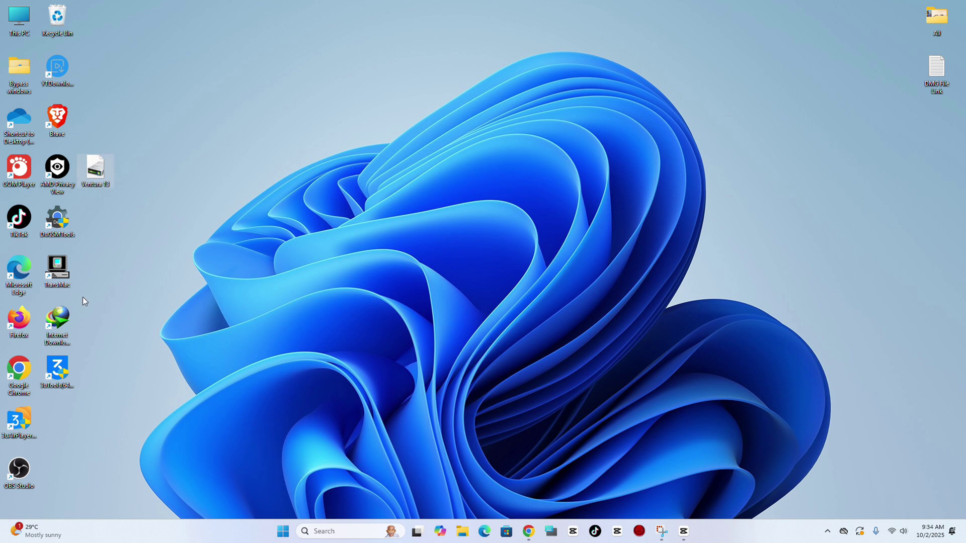
- Launch TransMac, continue past the trial countdown with Run, and reposition its window
double_click(57, 272)
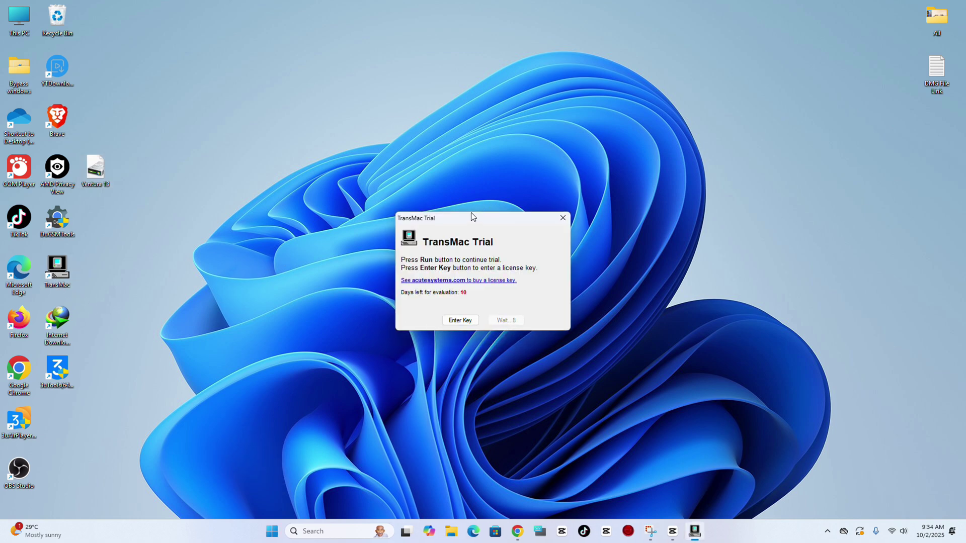
drag(476, 219, 481, 176)
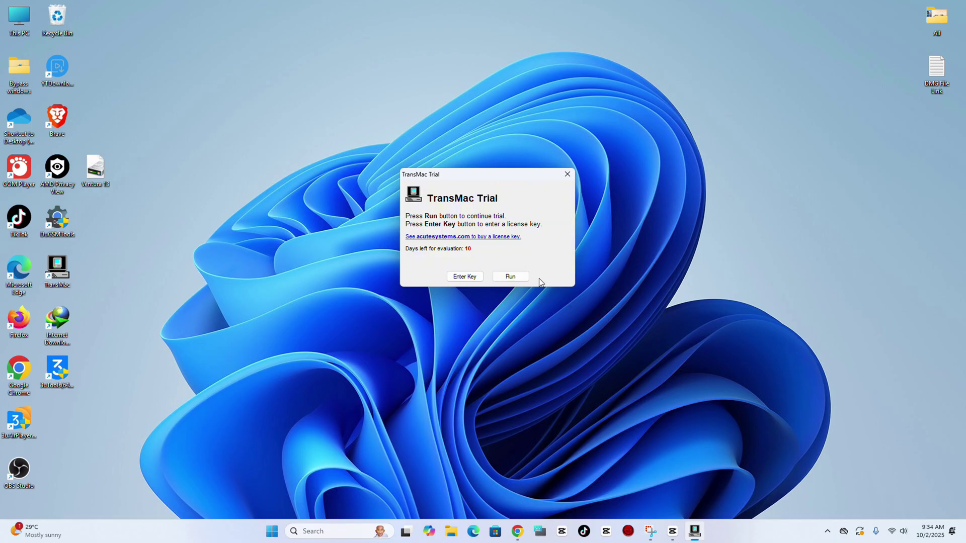
click(510, 276)
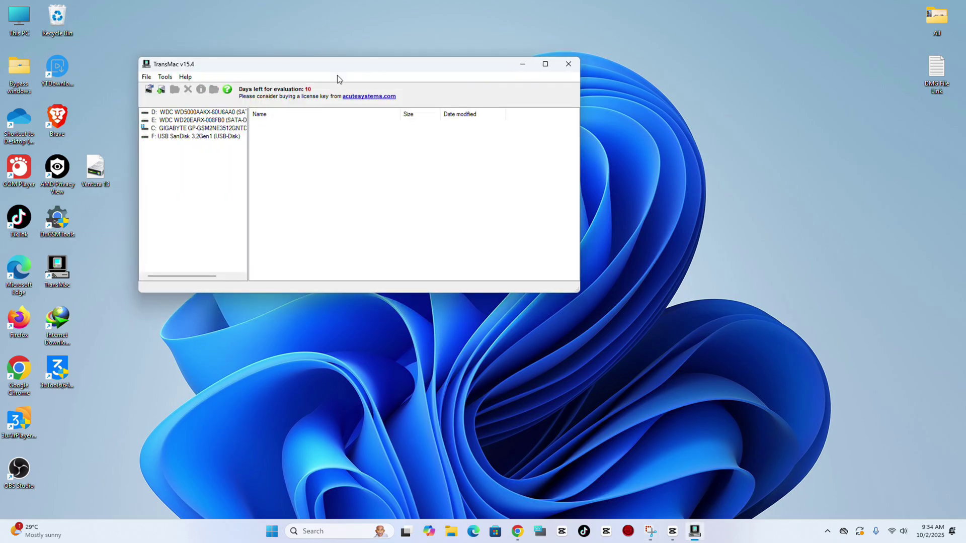
drag(337, 76, 412, 128)
- Choose Format Disk for Mac on the F: USB SanDisk drive and relaunch TransMac as Administrator past the trial screen
click(276, 193)
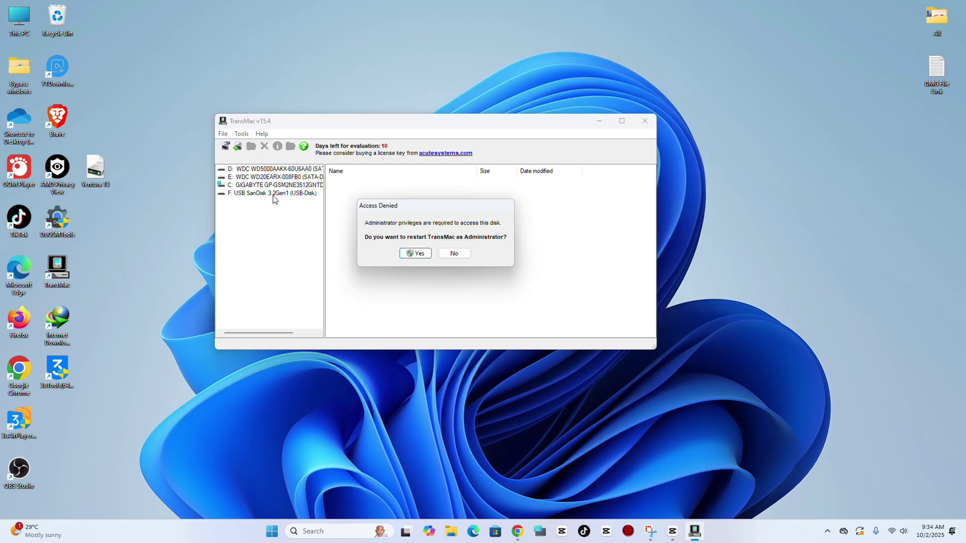
click(465, 254)
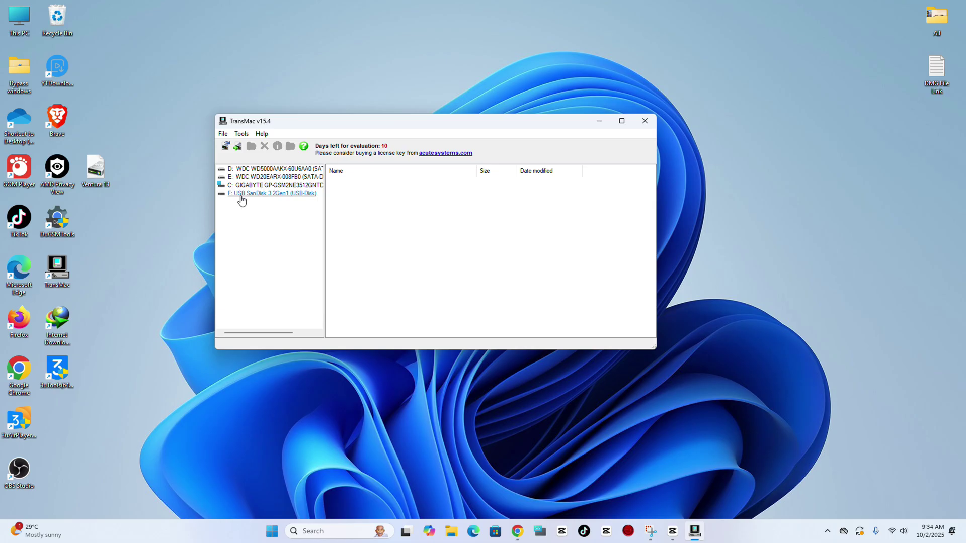
click(275, 201)
right_click(275, 200)
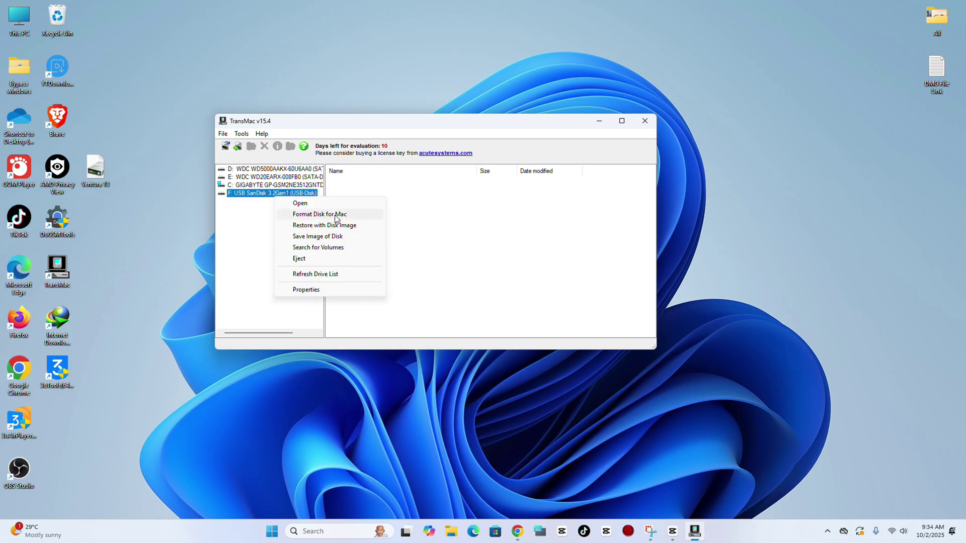
click(375, 224)
click(401, 255)
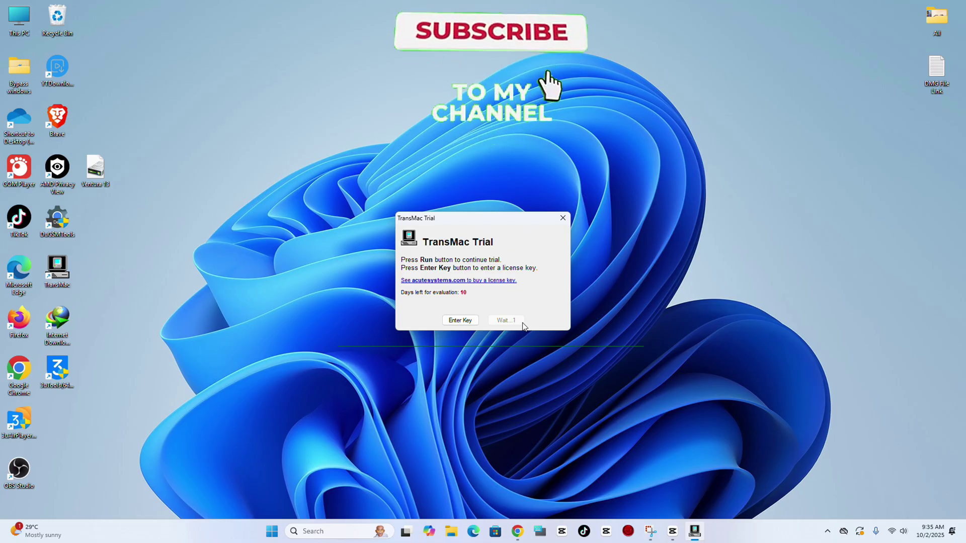
click(505, 320)
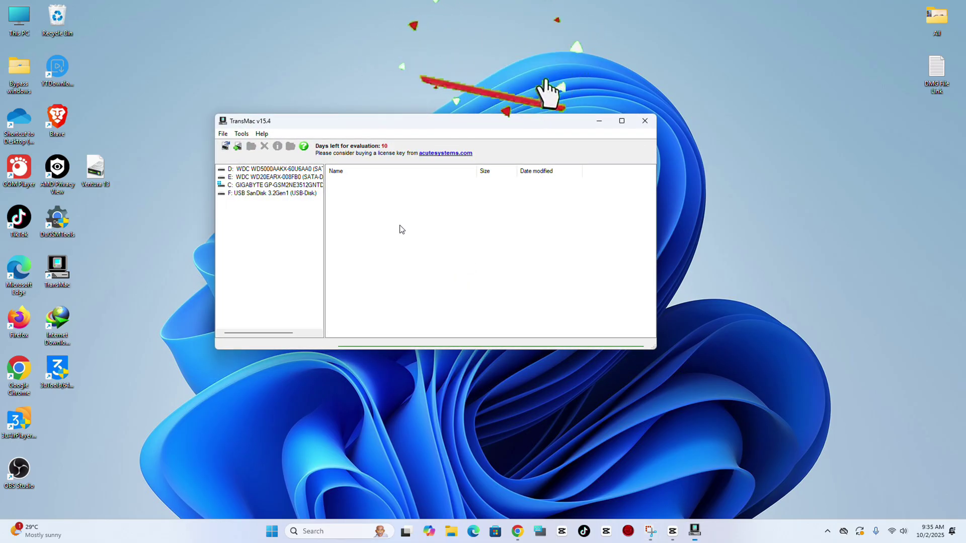
- Format the F: USB SanDisk drive for Mac with volume name 'macos', accepting both warnings
right_click(263, 194)
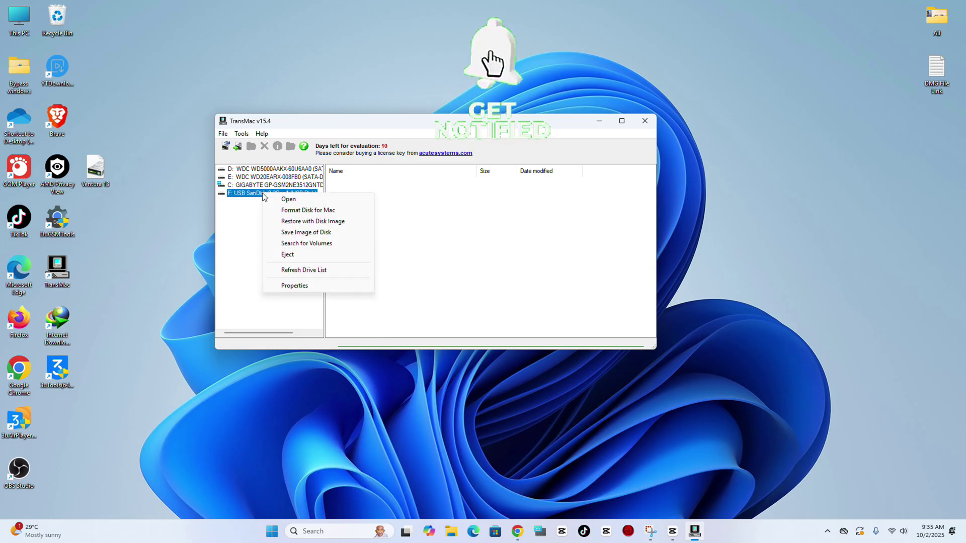
click(329, 214)
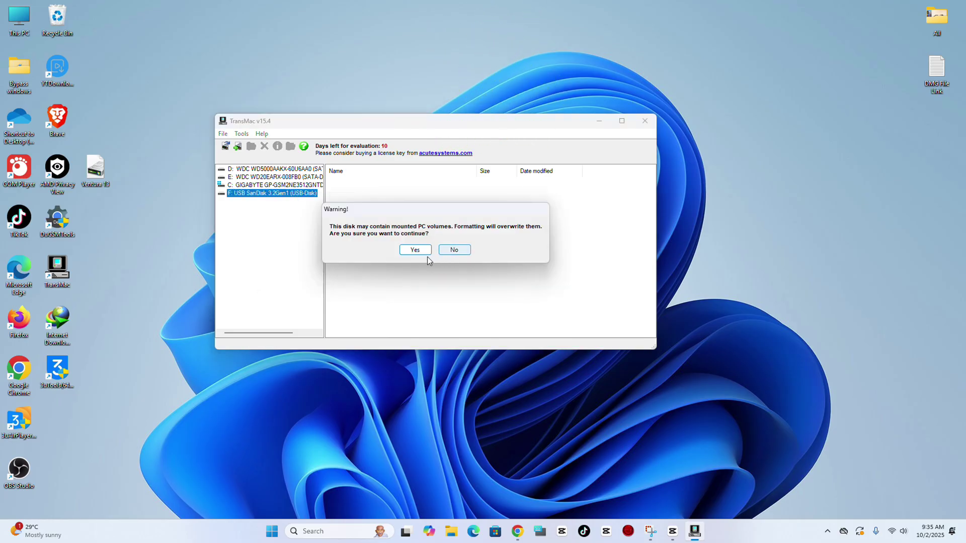
click(414, 251)
click(406, 235)
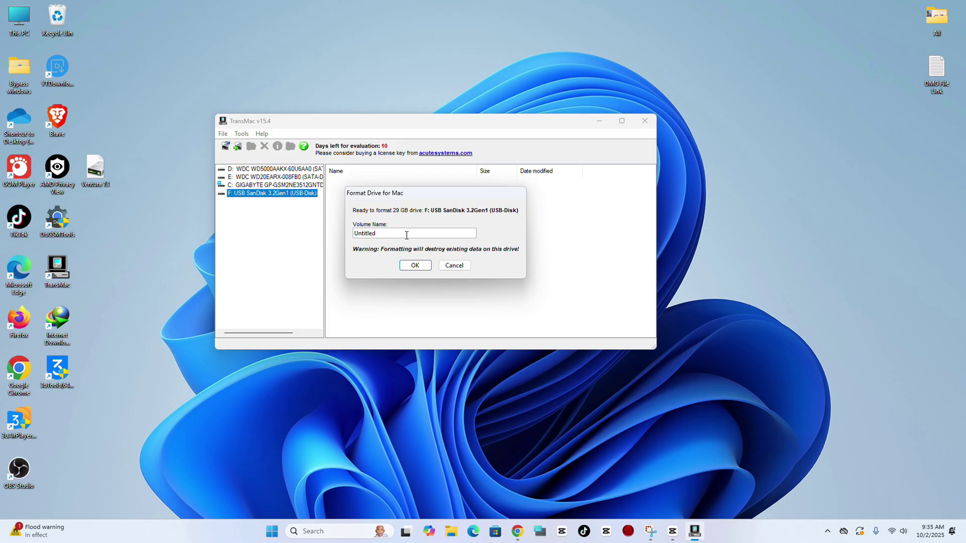
drag(407, 235, 341, 237)
text(macos)
click(422, 266)
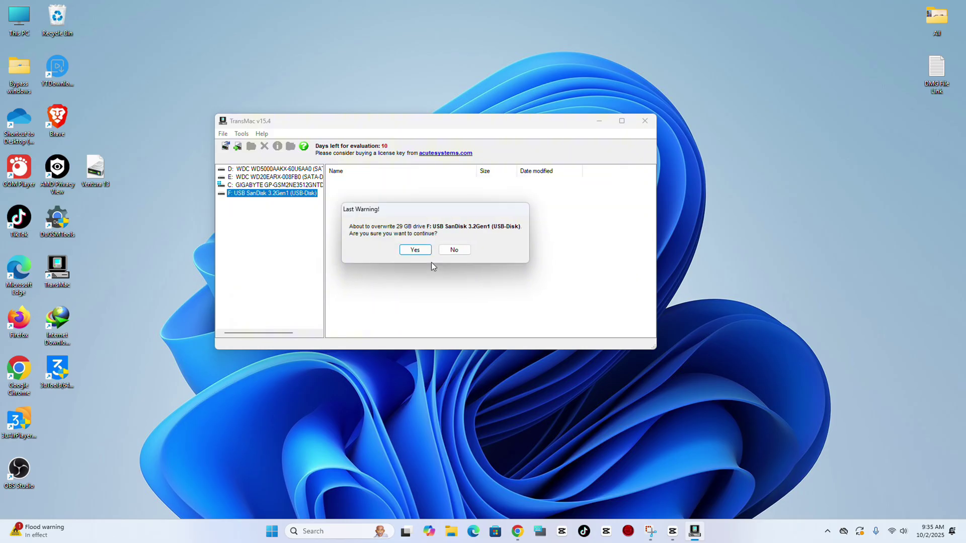
key(Return)
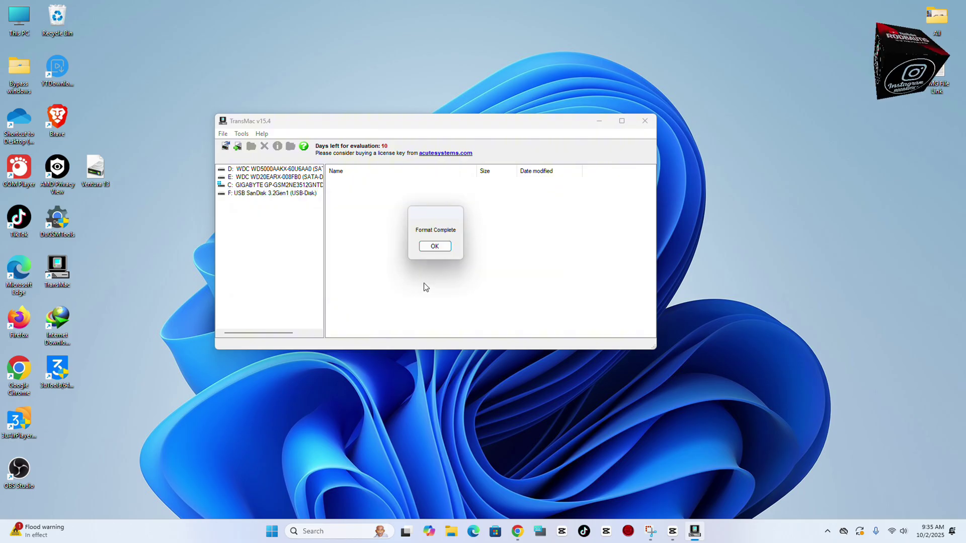
click(435, 247)
- Restore the USB SanDisk drive from the Ventura 13.dmg disk image, accepting the overwrite warnings
right_click(261, 196)
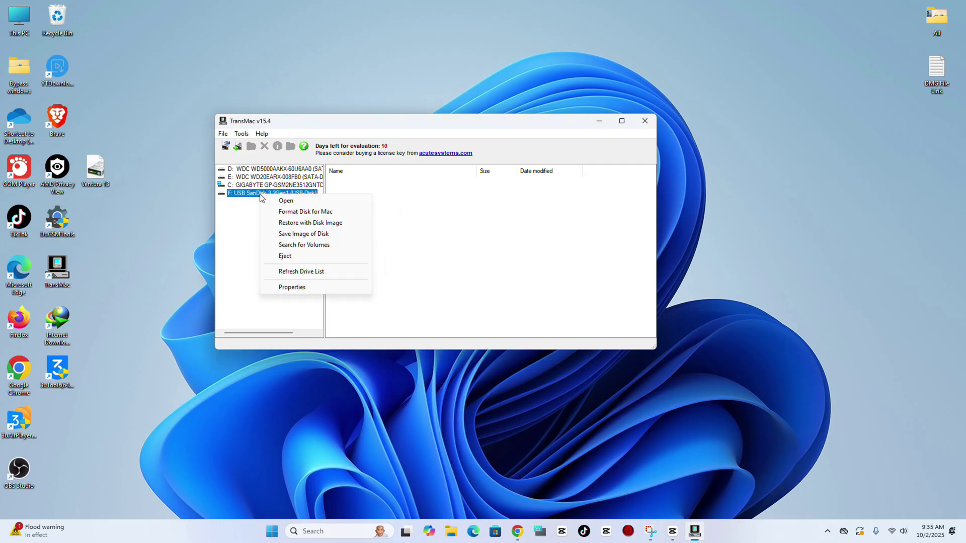
click(308, 224)
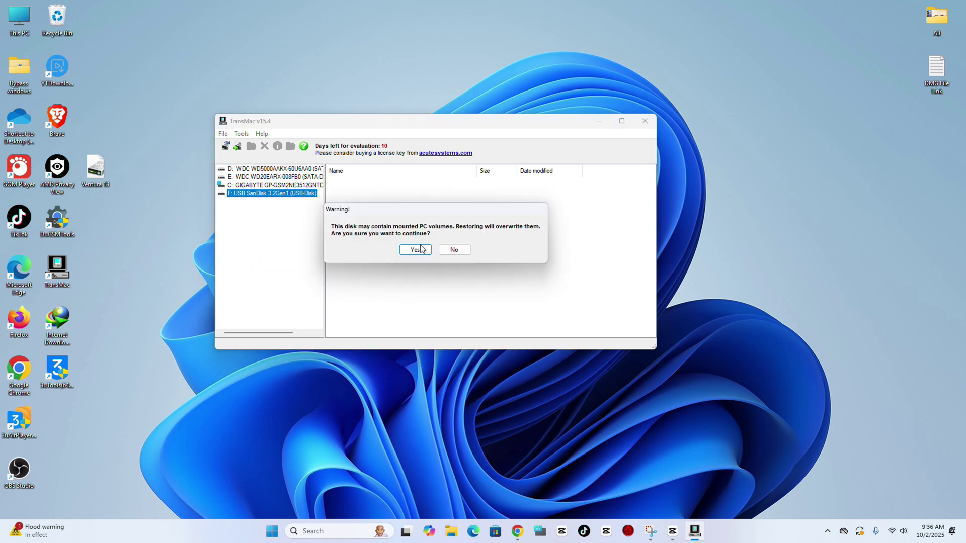
click(419, 250)
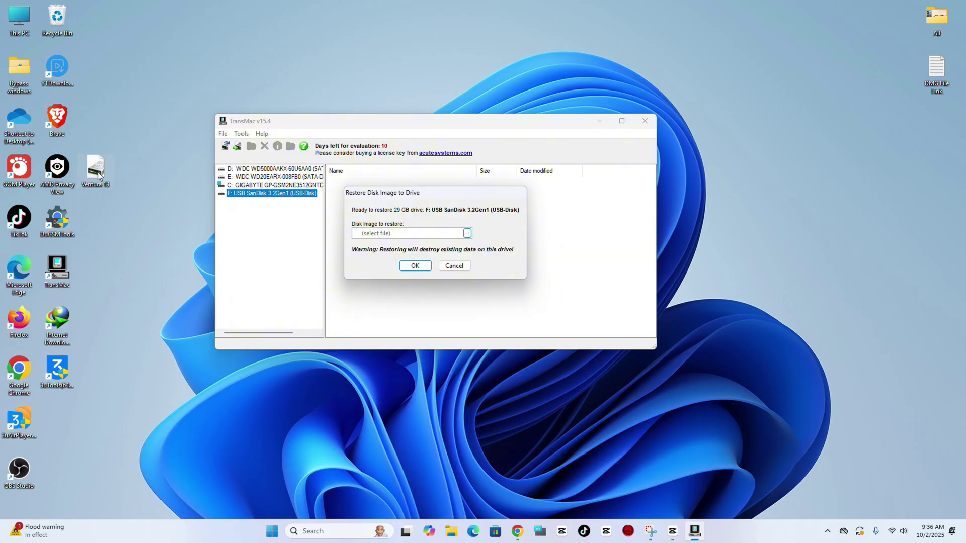
click(467, 234)
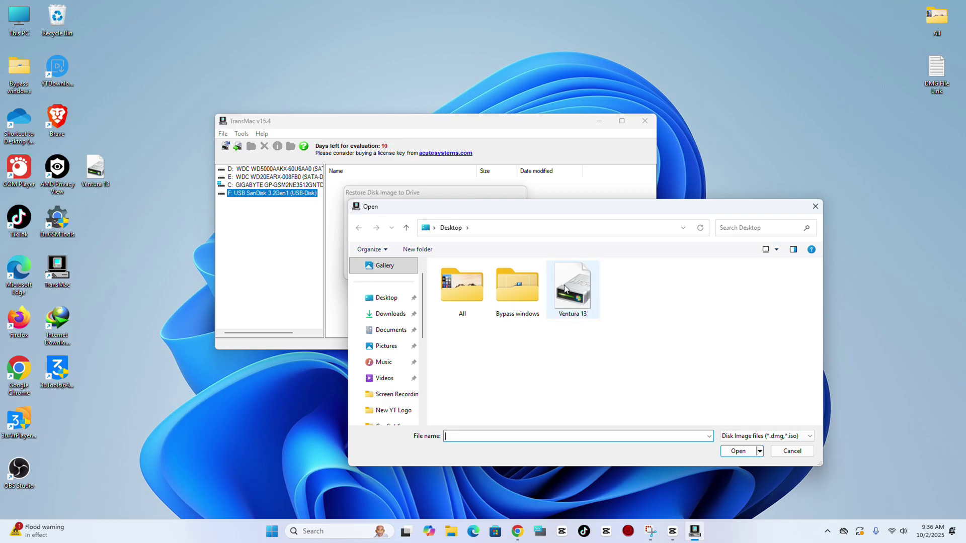
double_click(580, 294)
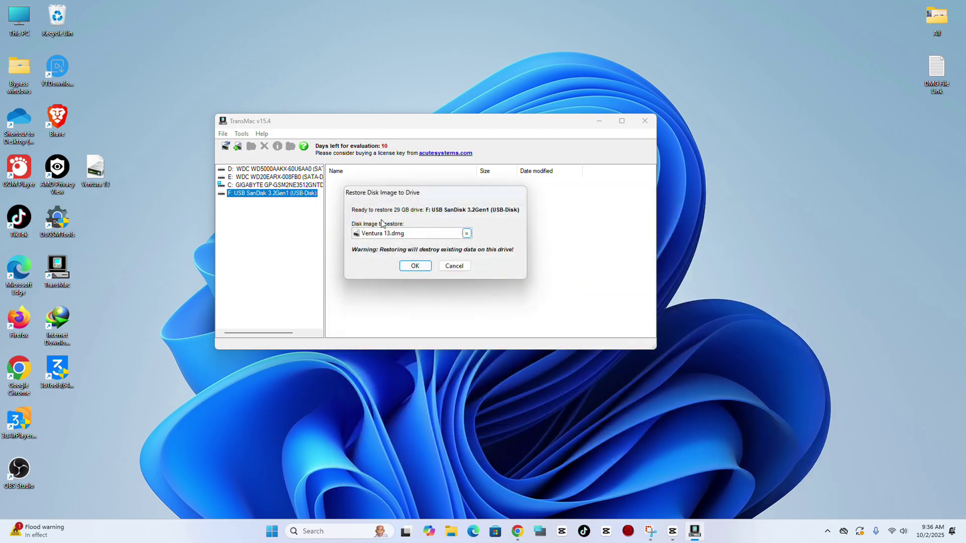
click(416, 266)
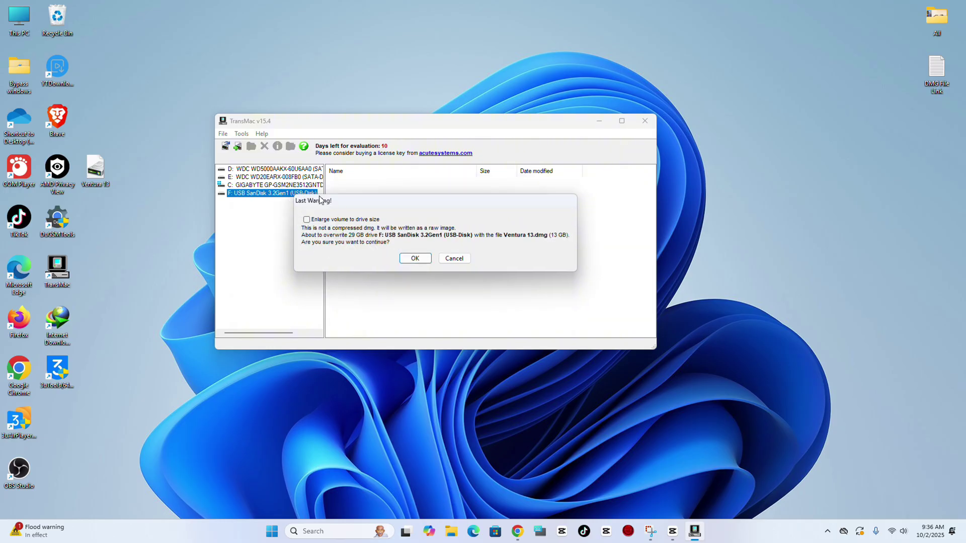
click(416, 259)
- Start writing Ventura 13.dmg to the F: drive and wait until the restore completes
click(415, 259)
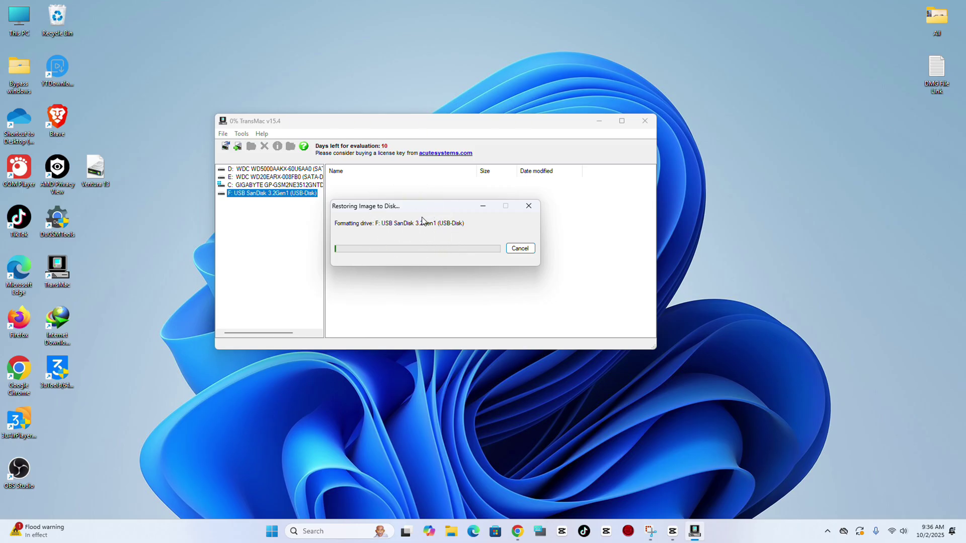
drag(428, 204, 435, 208)
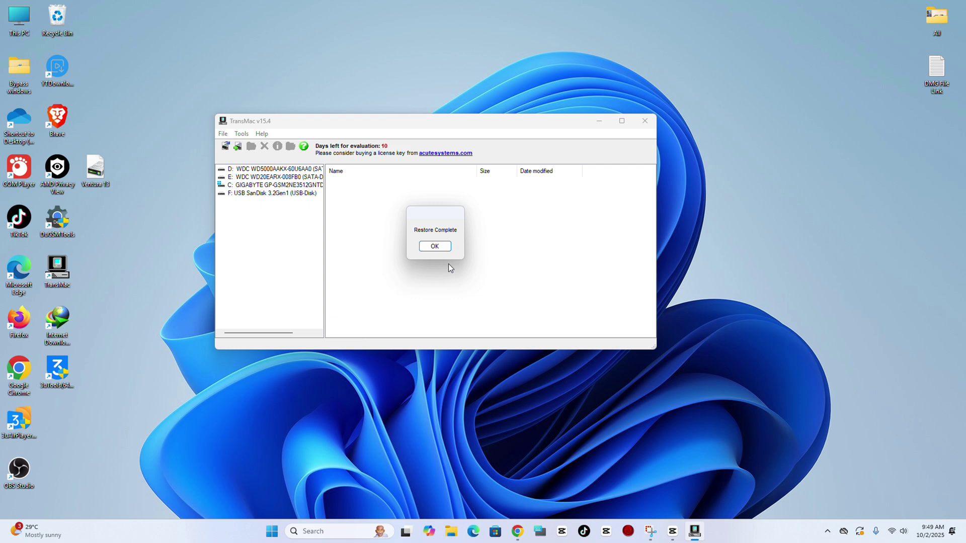
- Check USB Drive (F:) in This PC and dismiss the Restore Complete notice
click(436, 249)
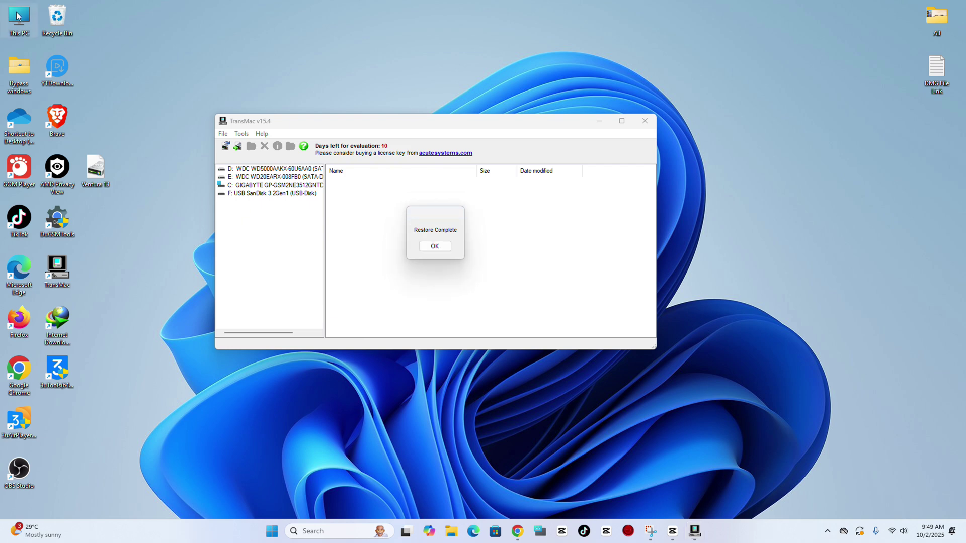
click(503, 175)
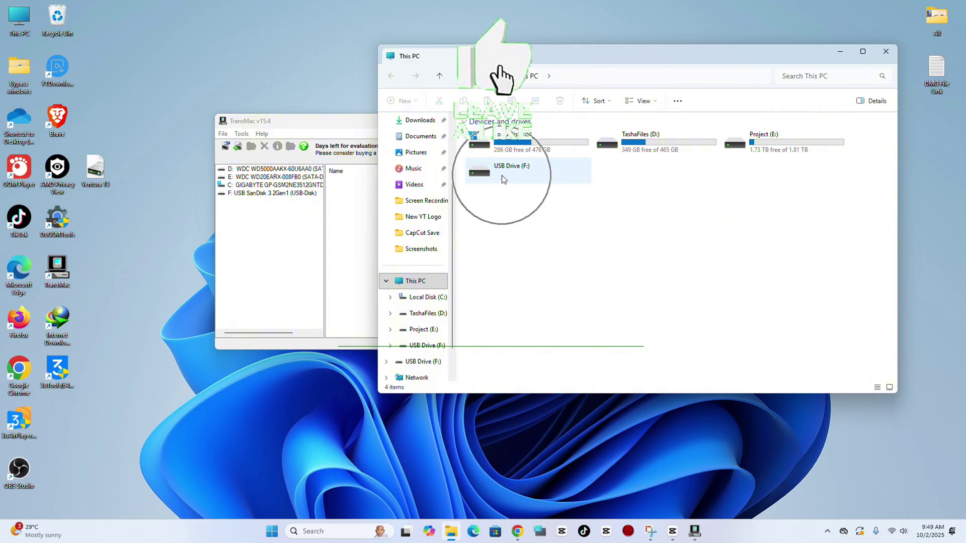
click(502, 175)
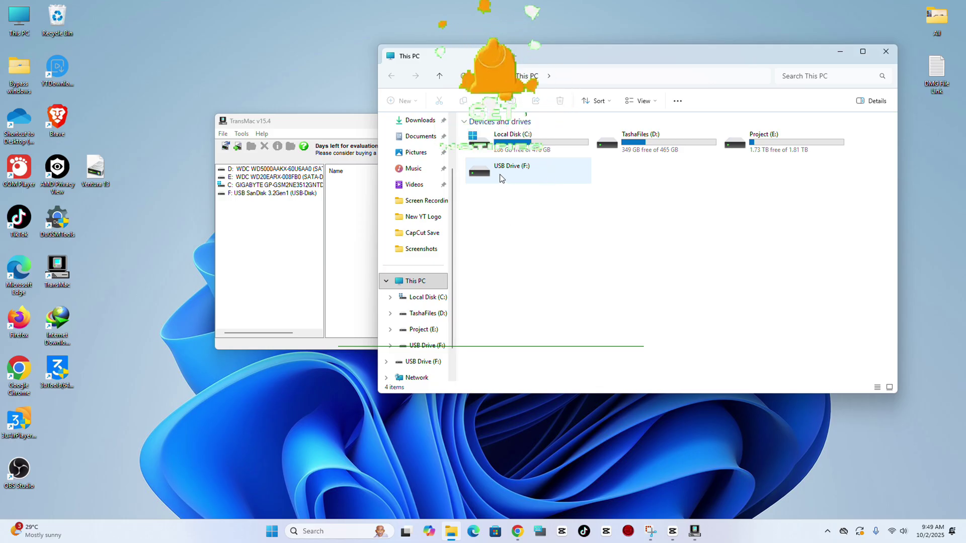
click(316, 117)
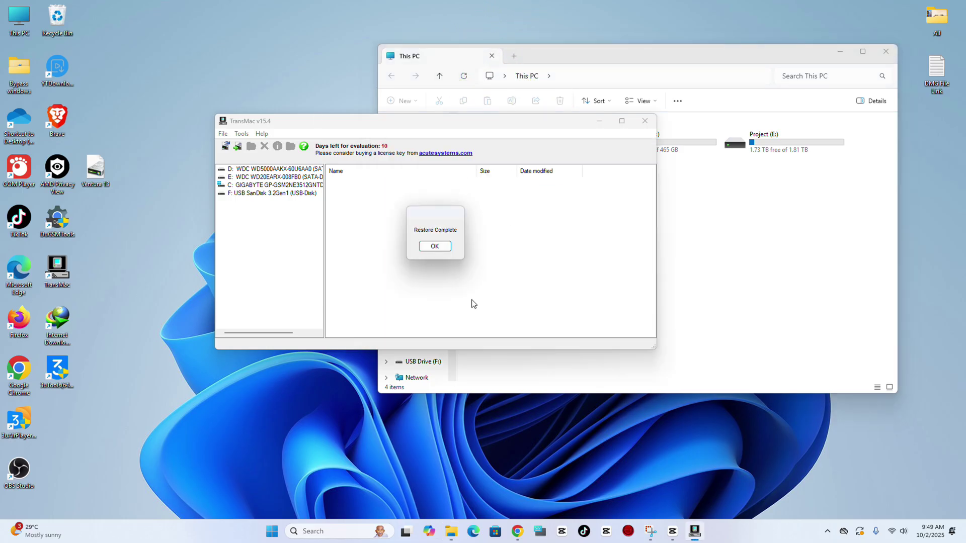
click(435, 247)
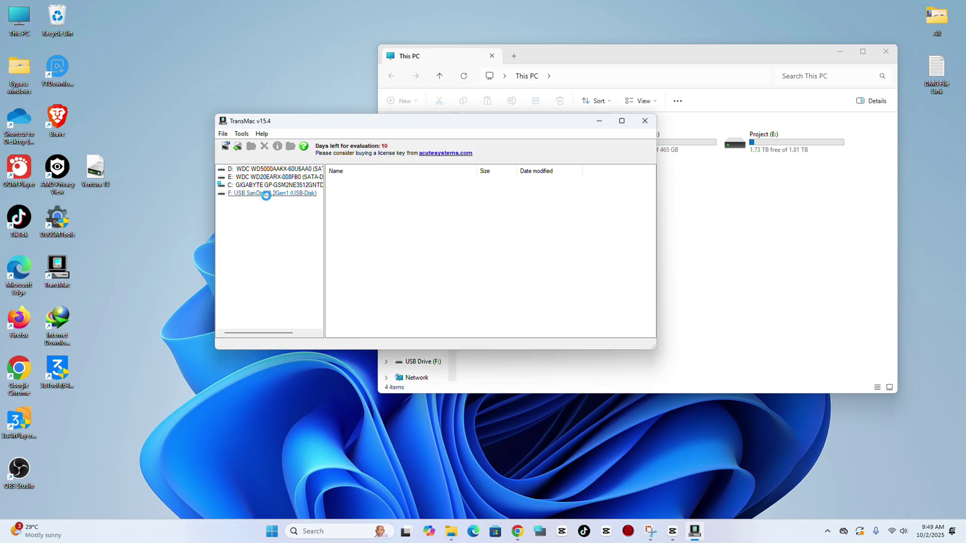
- Show Install macOS Ventura.app on the F: drive, then close This PC and TransMac
click(262, 201)
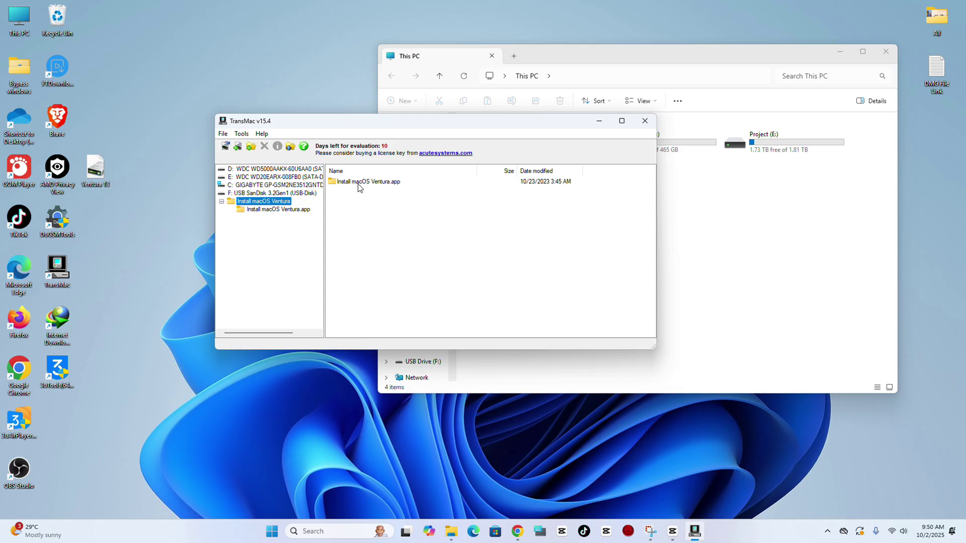
click(299, 226)
click(436, 219)
click(886, 51)
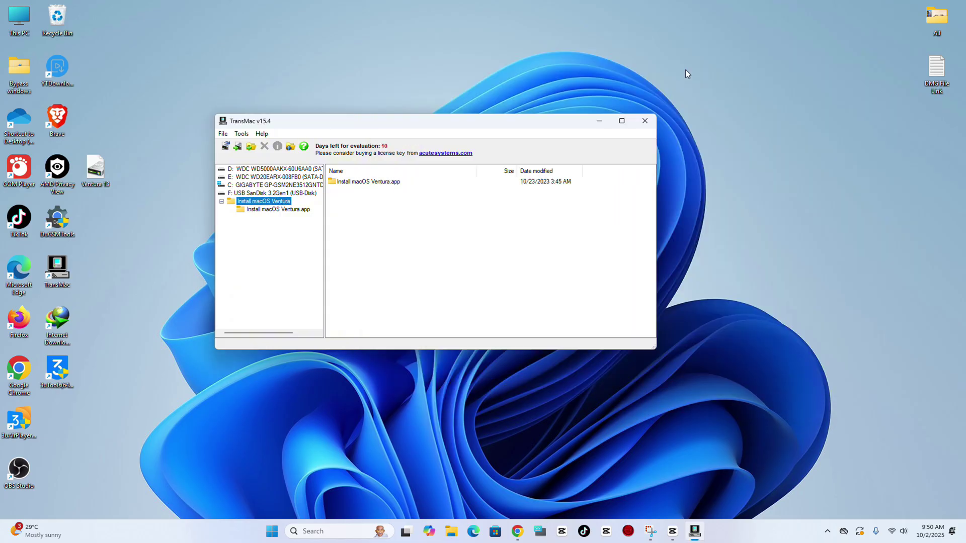
click(646, 122)
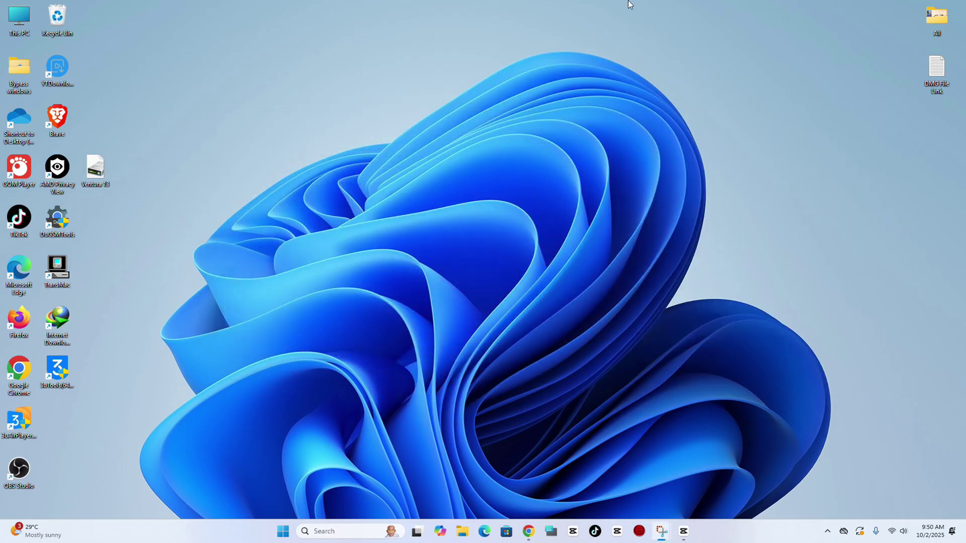